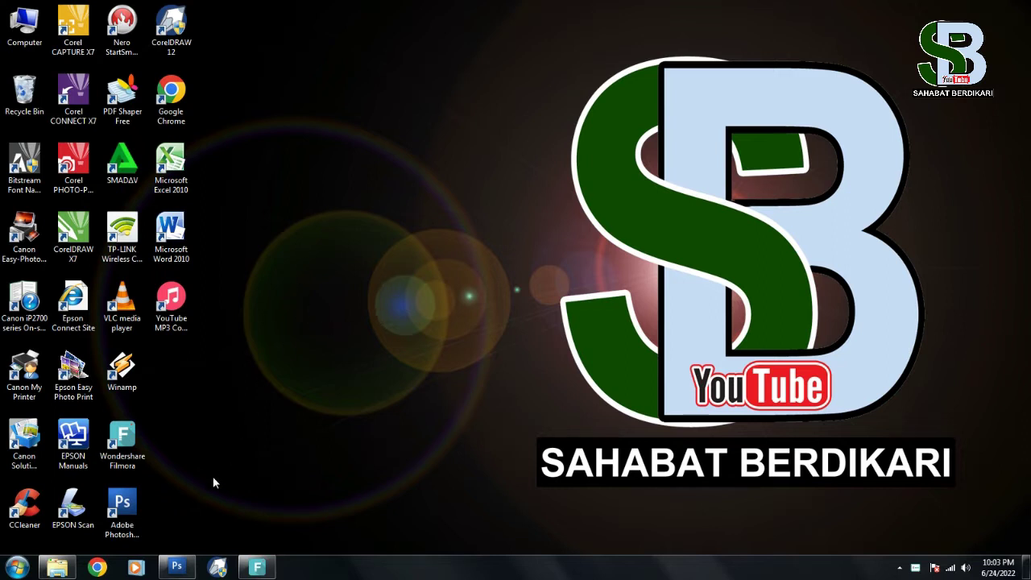
Restore the minimized Adobe Photoshop CS3 window from the taskbar.
{"action": "left_click", "coordinate": [176, 567]}
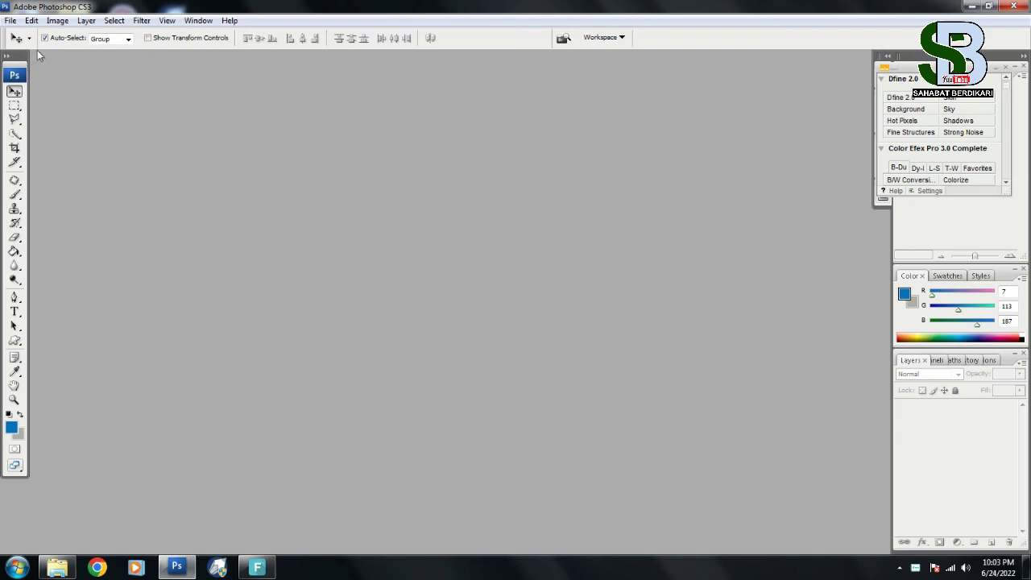
Launch Epson Scan 2 through File > Import > EPSON L3110 Series.
{"action": "left_click", "coordinate": [10, 20]}
{"action": "mouse_move", "coordinate": [24, 254]}
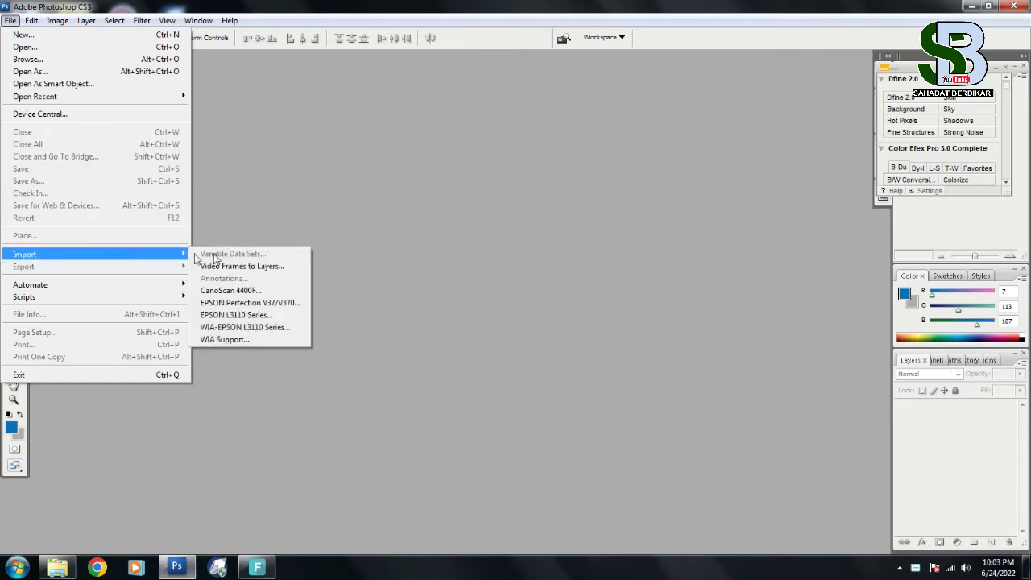
{"action": "left_click", "coordinate": [298, 317]}
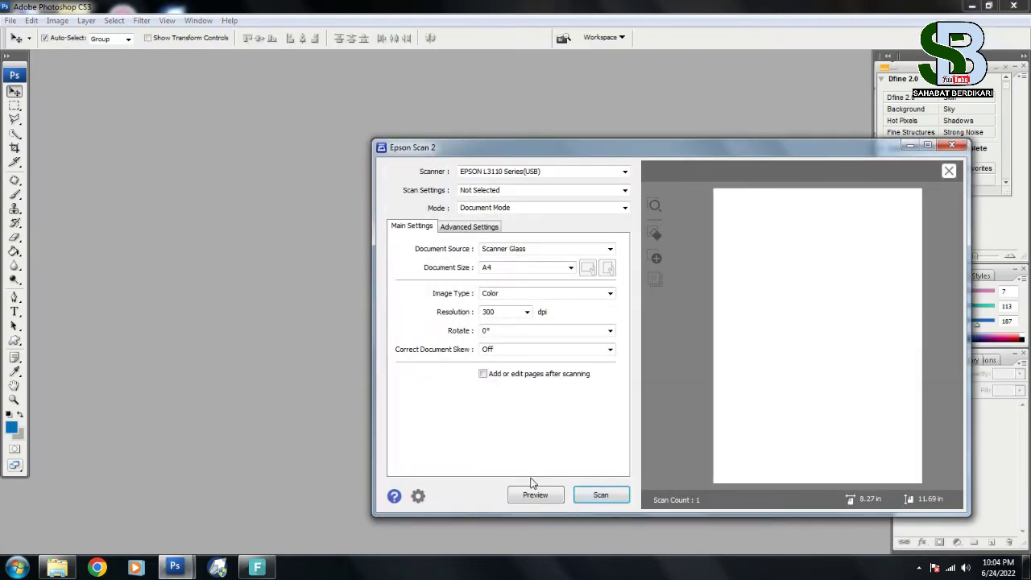
Preview the LEMBAR DISPOSISI form and scan it into Photoshop as Untitled-2.
{"action": "left_click", "coordinate": [536, 496]}
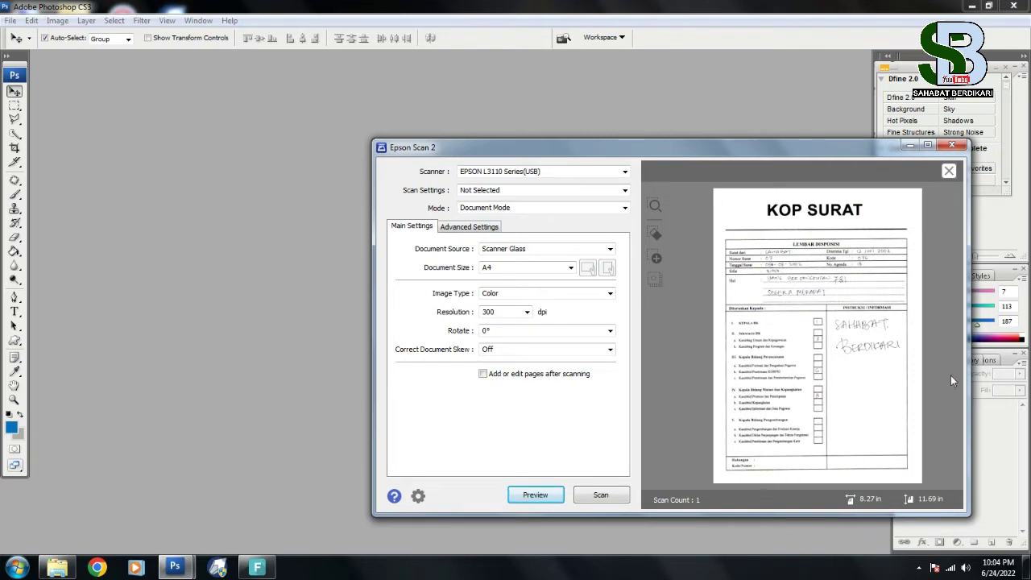
{"action": "left_click", "coordinate": [602, 496]}
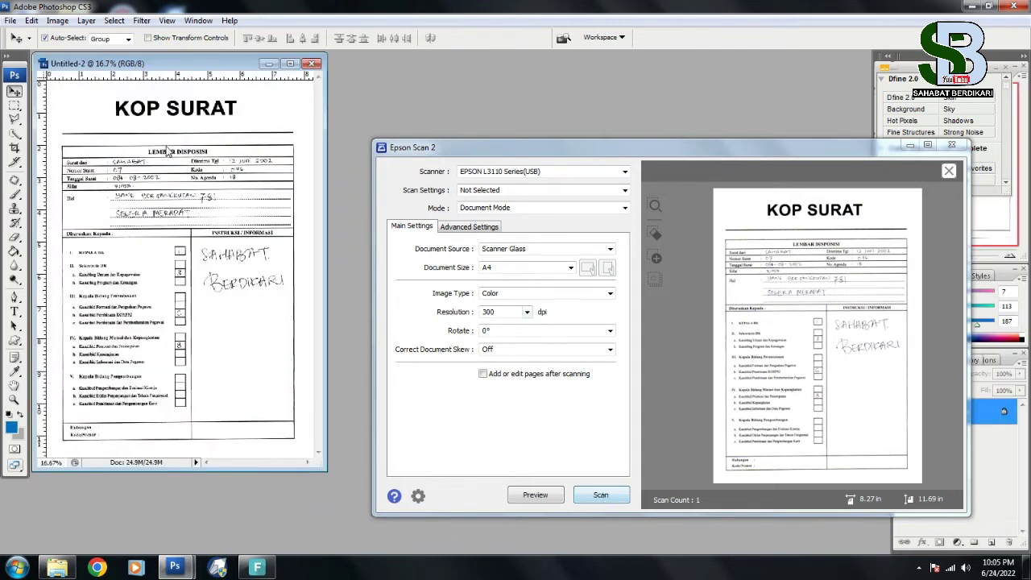
Close Epson Scan 2 and show Untitled-2 in full-screen mode, zoomed in for editing.
{"action": "left_click", "coordinate": [950, 146]}
{"action": "left_click_drag", "start_coordinate": [215, 68], "coordinate": [302, 77]}
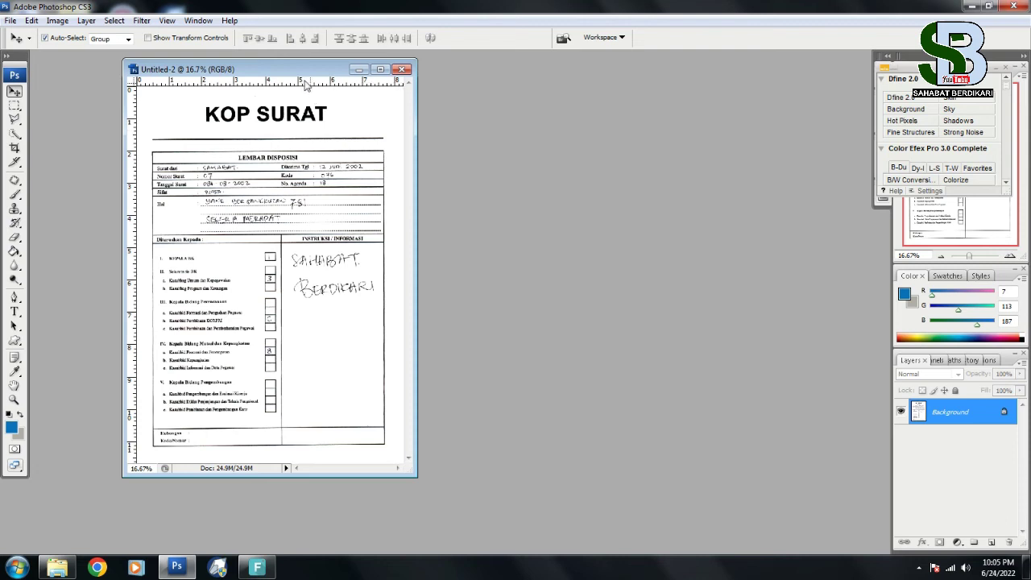
{"action": "left_click_drag", "start_coordinate": [302, 77], "coordinate": [325, 71]}
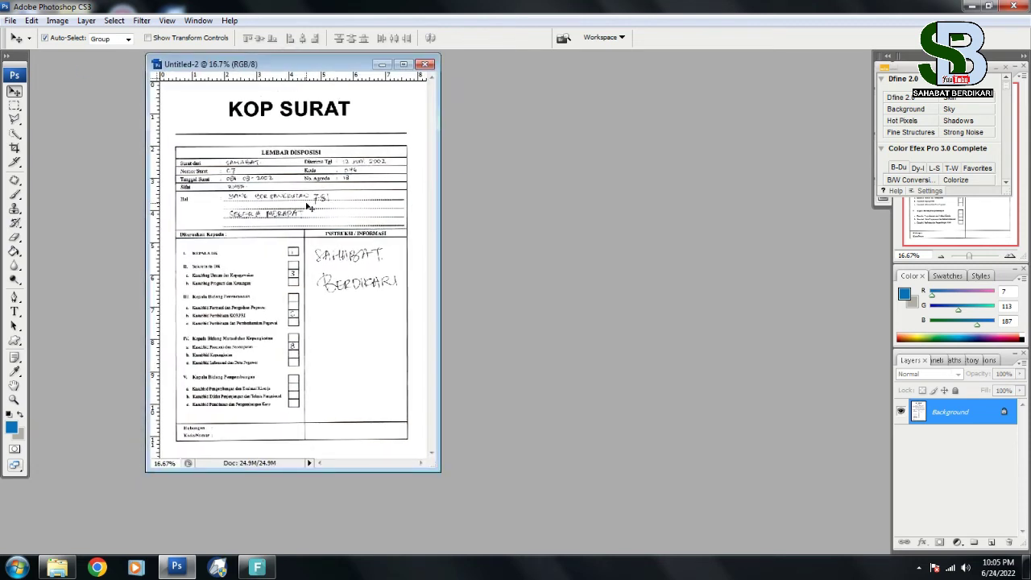
{"action": "key", "text": "f"}
{"action": "key", "text": "f"}
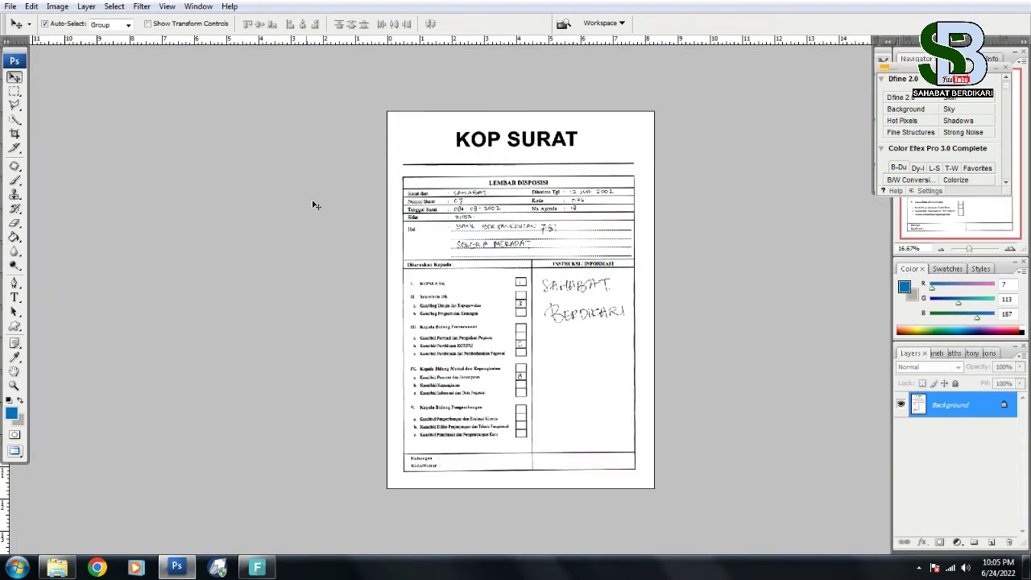
{"action": "left_click", "coordinate": [577, 213]}
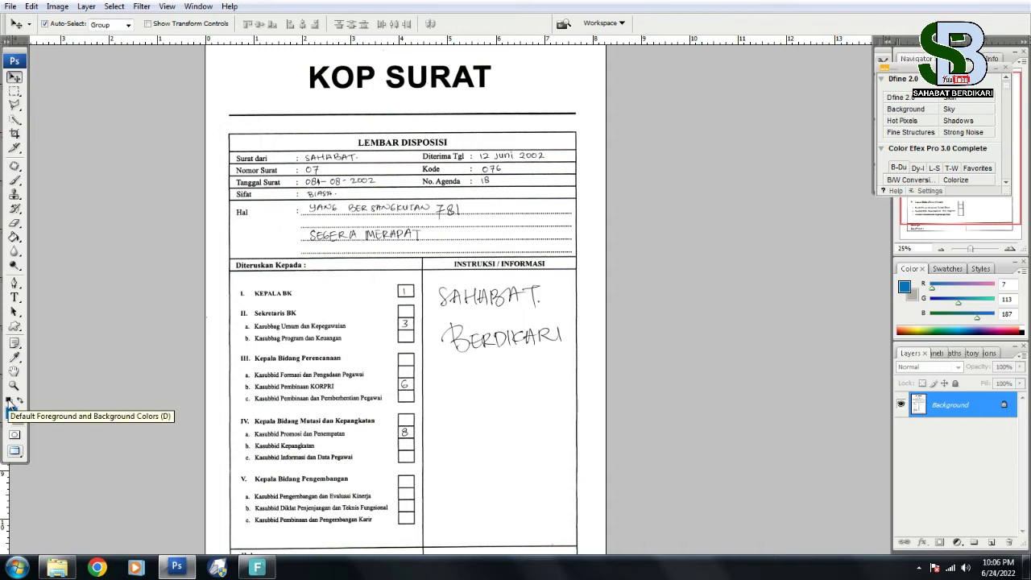
Reset the colours to a black foreground and a white background.
{"action": "left_click", "coordinate": [10, 402]}
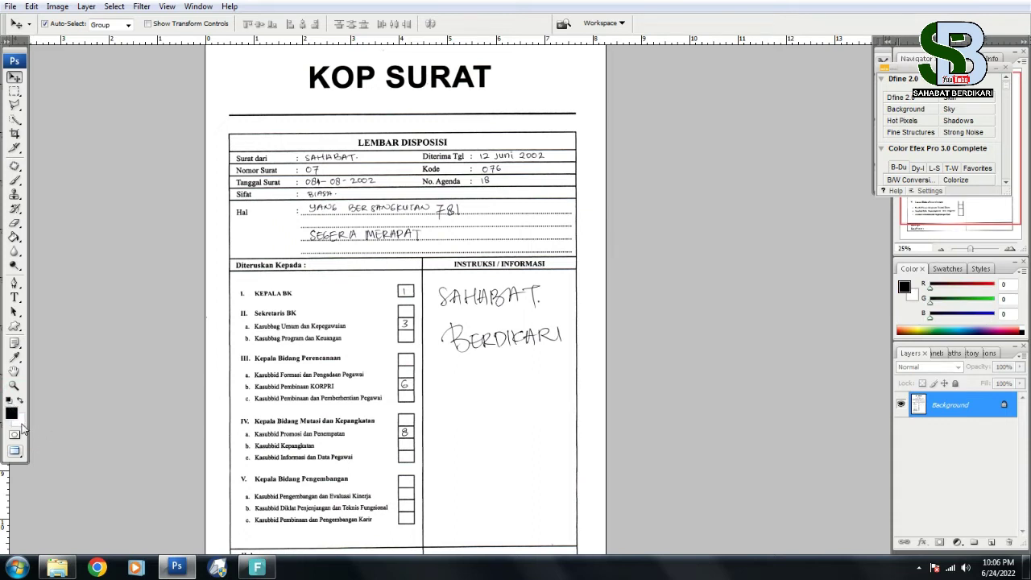
{"action": "left_click", "coordinate": [18, 419]}
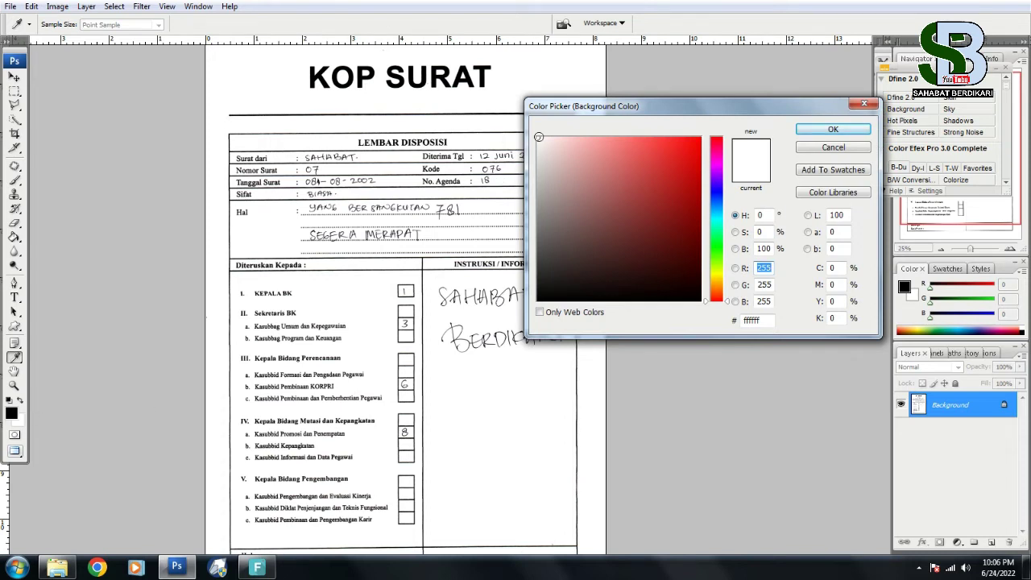
{"action": "left_click", "coordinate": [801, 132]}
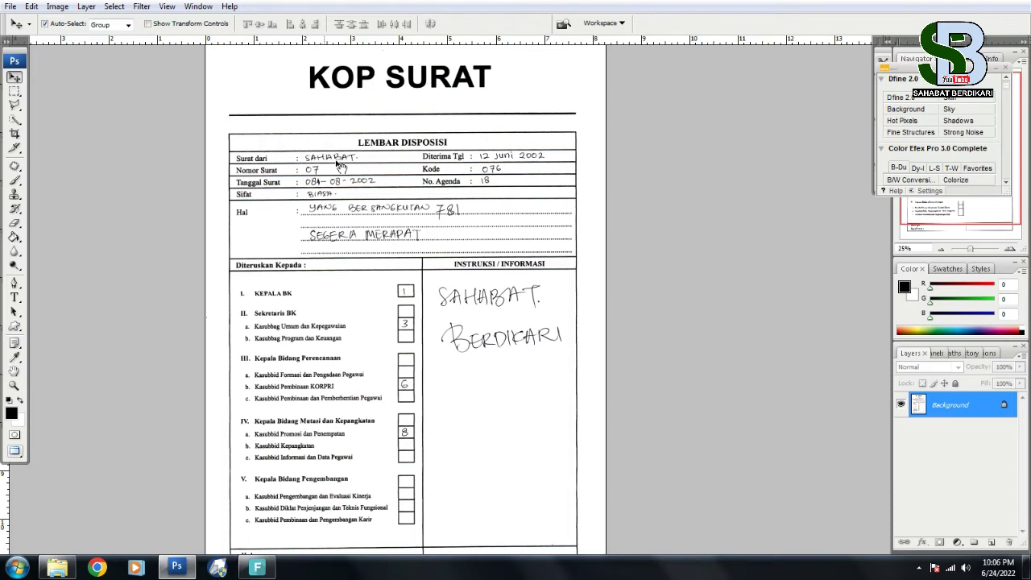
Erase the handwritten Surat dari, Nomor Surat, Tanggal Surat and Sifat entries to white.
{"action": "scroll", "coordinate": [339, 165], "scroll_direction": "up", "scroll_amount": 2}
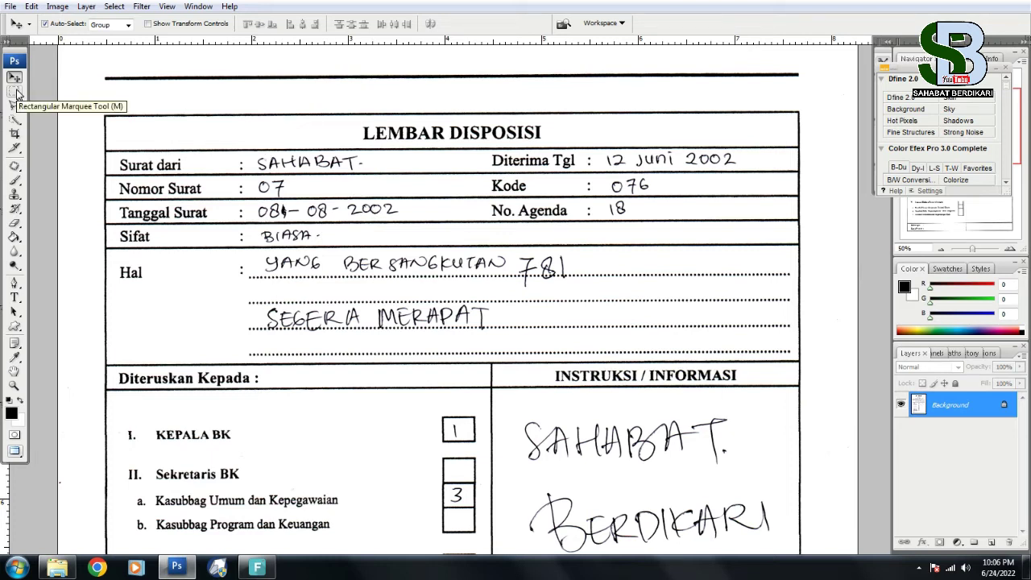
{"action": "left_click", "coordinate": [15, 92]}
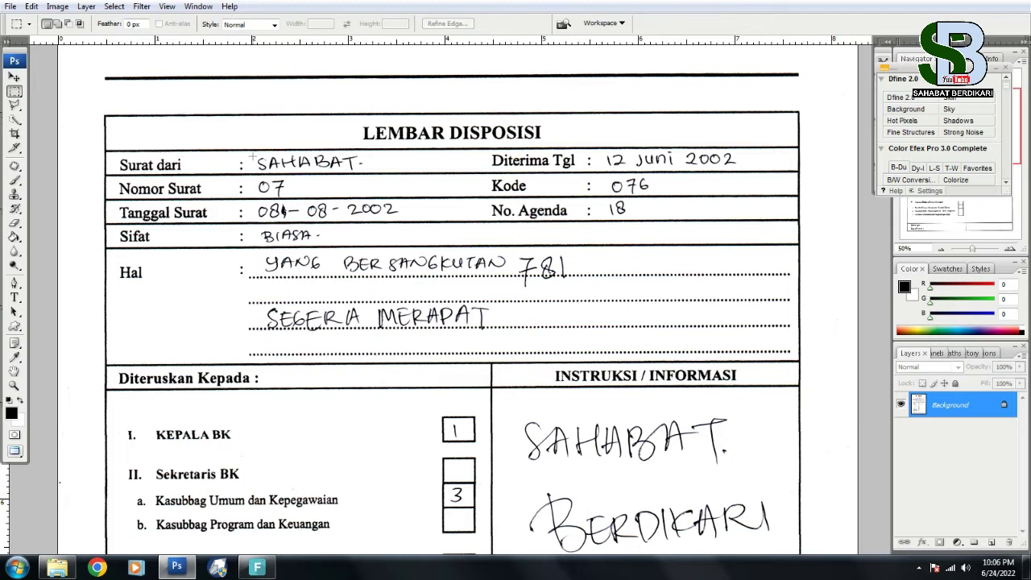
{"action": "left_click_drag", "start_coordinate": [252, 153], "coordinate": [378, 175]}
{"action": "key", "text": "Delete"}
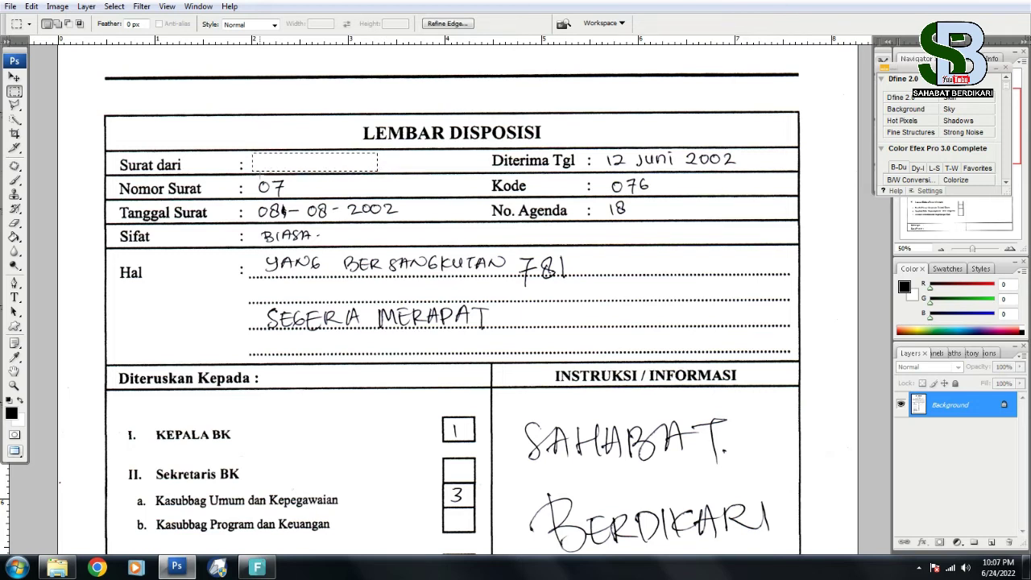
{"action": "left_click_drag", "start_coordinate": [246, 179], "coordinate": [324, 198]}
{"action": "key", "text": "Delete"}
{"action": "left_click_drag", "start_coordinate": [253, 203], "coordinate": [411, 223]}
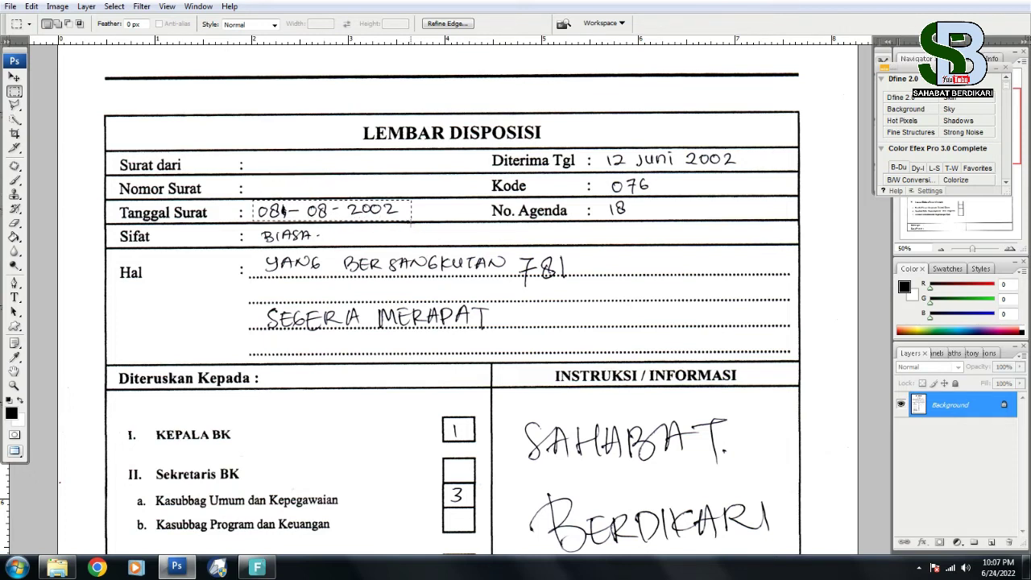
{"action": "key", "text": "Delete"}
{"action": "left_click", "coordinate": [386, 215]}
{"action": "left_click_drag", "start_coordinate": [252, 228], "coordinate": [358, 245]}
{"action": "key", "text": "Delete"}
Erase the handwritten Diterima Tgl, Kode, No. Agenda and YANG BERSANGKUTAN entries.
{"action": "mouse_move", "coordinate": [600, 147]}
{"action": "left_mouse_down"}
{"action": "mouse_move", "coordinate": [440, 142]}
{"action": "mouse_move", "coordinate": [599, 165]}
{"action": "left_mouse_up"}
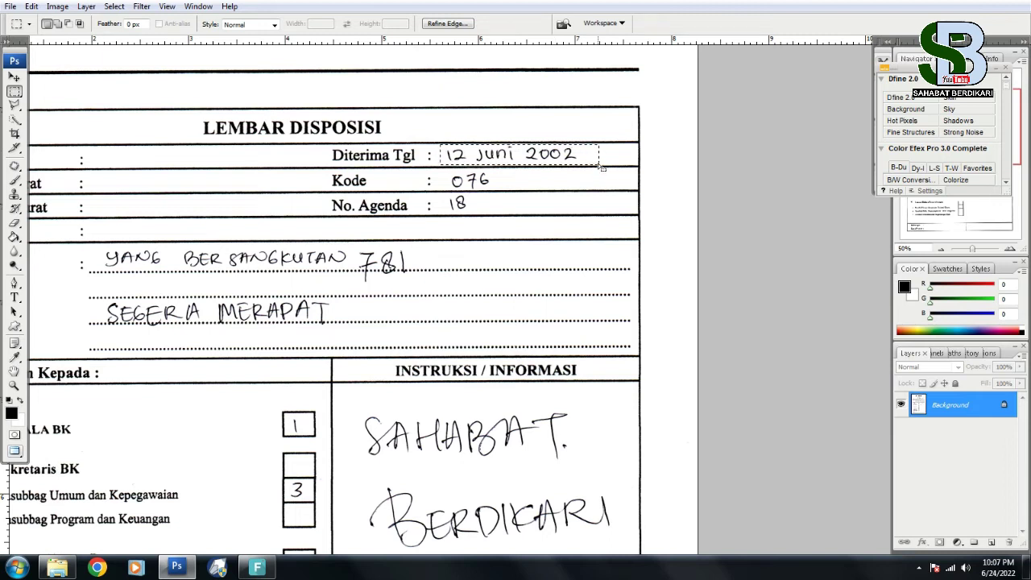
{"action": "key", "text": "Delete"}
{"action": "left_click_drag", "start_coordinate": [443, 171], "coordinate": [513, 188]}
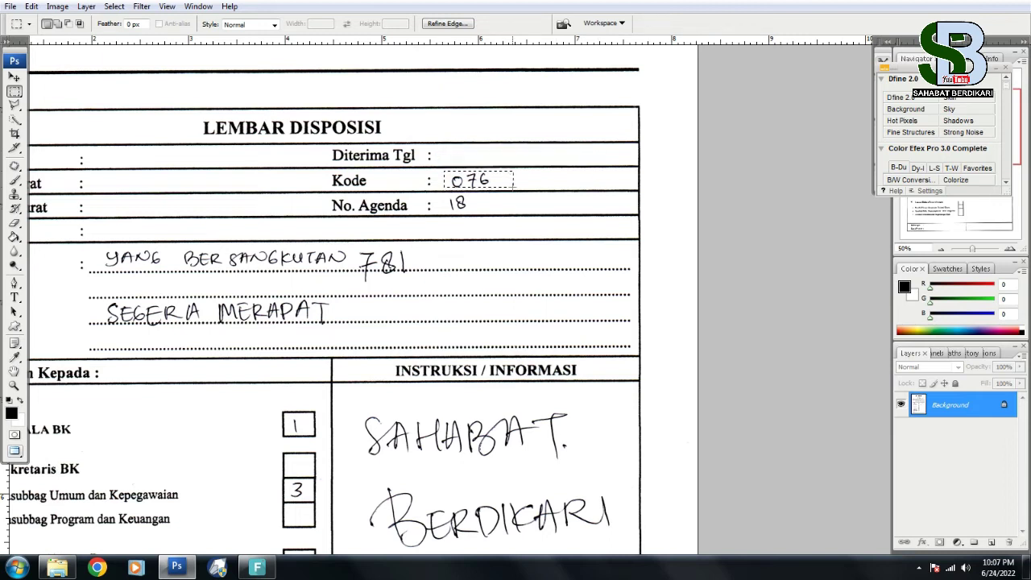
{"action": "key", "text": "Delete"}
{"action": "mouse_move", "coordinate": [447, 201]}
{"action": "left_mouse_down"}
{"action": "mouse_move", "coordinate": [452, 188]}
{"action": "mouse_move", "coordinate": [489, 197]}
{"action": "left_mouse_up"}
{"action": "key", "text": "Delete"}
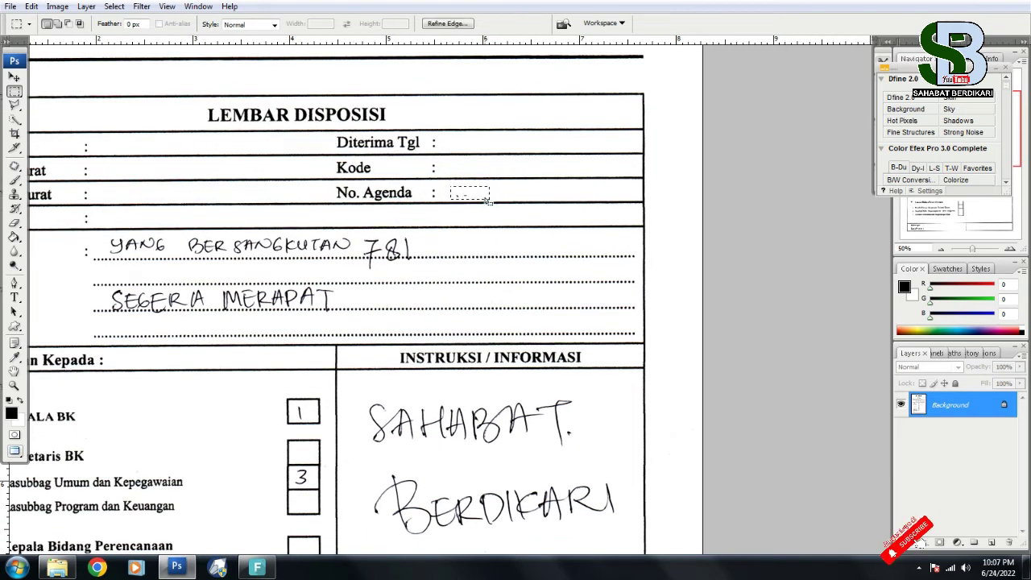
{"action": "key", "text": "ctrl+d"}
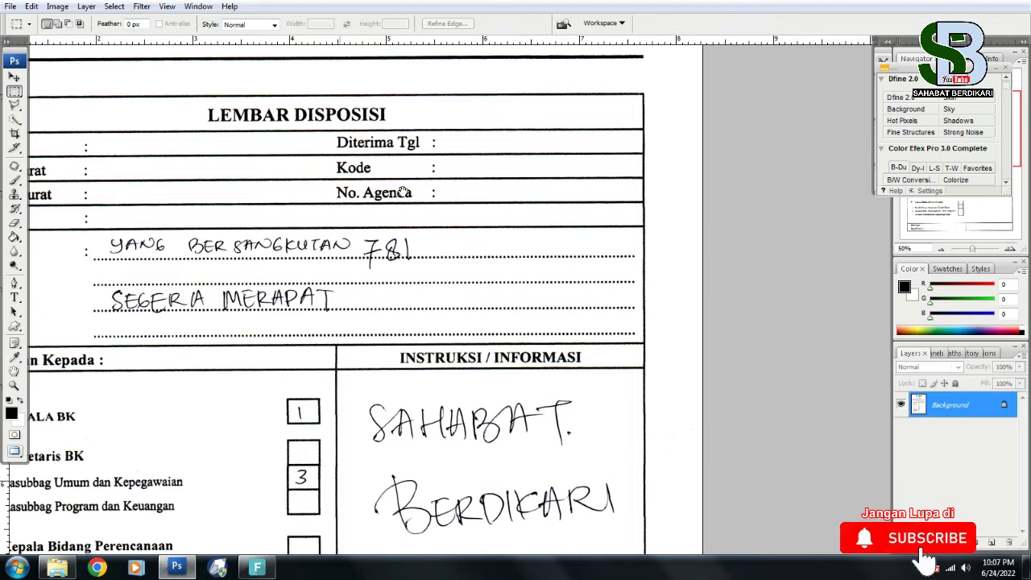
{"action": "left_click_drag", "start_coordinate": [312, 231], "coordinate": [450, 229]}
{"action": "key", "text": "Delete"}
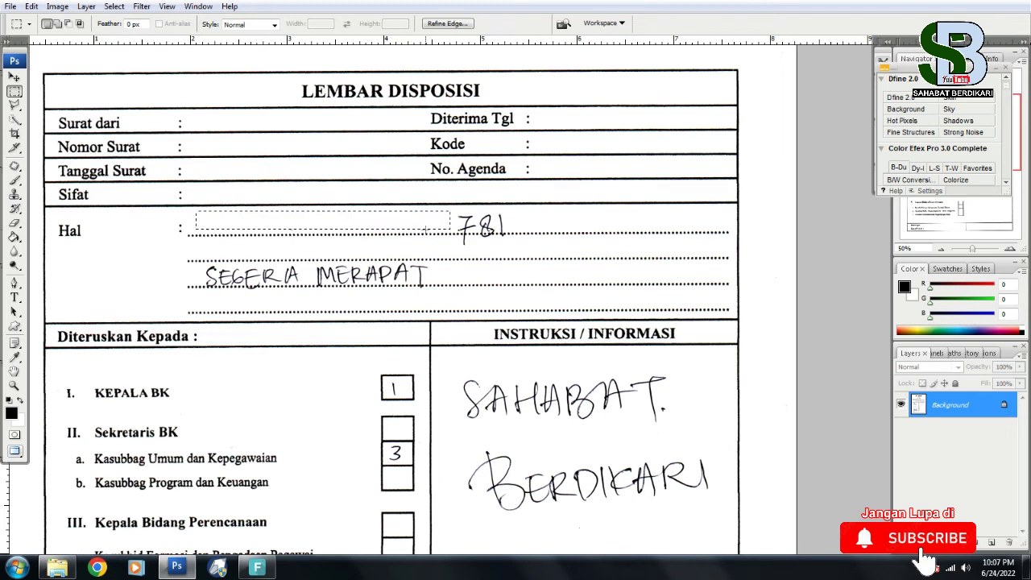
Erase the handwritten SAHABAT BERDIKARI instruction block.
{"action": "left_click_drag", "start_coordinate": [393, 218], "coordinate": [290, 210]}
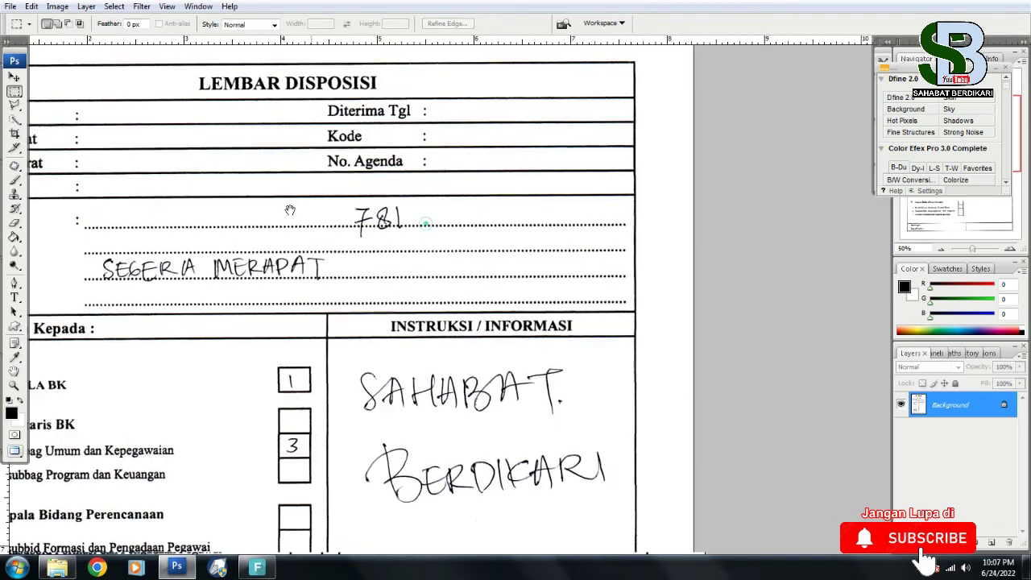
{"action": "scroll", "coordinate": [304, 227], "scroll_direction": "up", "scroll_amount": 1}
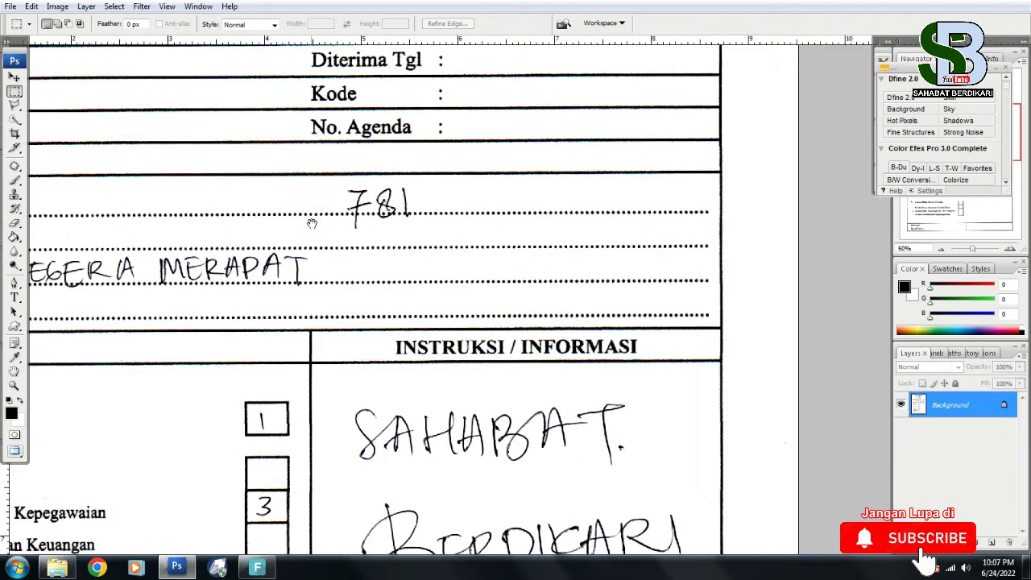
{"action": "scroll", "coordinate": [312, 223], "scroll_direction": "down", "scroll_amount": 1}
{"action": "scroll", "coordinate": [313, 230], "scroll_direction": "down", "scroll_amount": 1}
{"action": "scroll", "coordinate": [322, 266], "scroll_direction": "down", "scroll_amount": 2}
{"action": "left_click_drag", "start_coordinate": [315, 259], "coordinate": [577, 416]}
{"action": "key", "text": "Delete"}
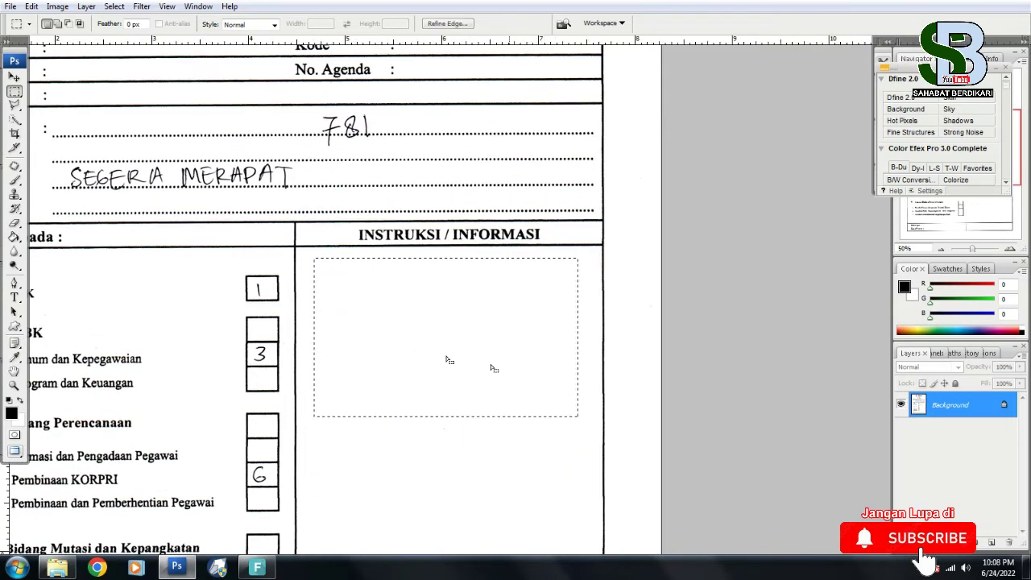
{"action": "scroll", "coordinate": [450, 360], "scroll_direction": "down", "scroll_amount": 3}
{"action": "scroll", "coordinate": [278, 125], "scroll_direction": "up", "scroll_amount": 1}
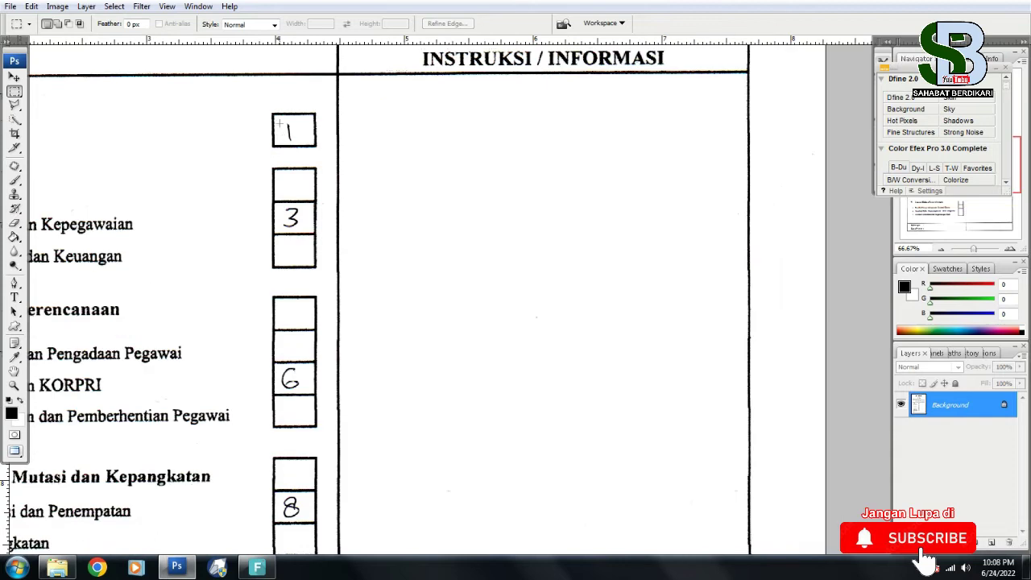
Erase the handwritten numbers 1, 3, 6 and 8 from their checkboxes.
{"action": "left_click_drag", "start_coordinate": [282, 118], "coordinate": [306, 143]}
{"action": "key", "text": "Delete"}
{"action": "left_click_drag", "start_coordinate": [277, 203], "coordinate": [313, 230]}
{"action": "key", "text": "Delete"}
{"action": "left_click_drag", "start_coordinate": [290, 281], "coordinate": [320, 115]}
{"action": "left_click_drag", "start_coordinate": [307, 216], "coordinate": [332, 240]}
{"action": "key", "text": "Delete"}
{"action": "left_click_drag", "start_coordinate": [306, 346], "coordinate": [336, 371]}
{"action": "key", "text": "Delete"}
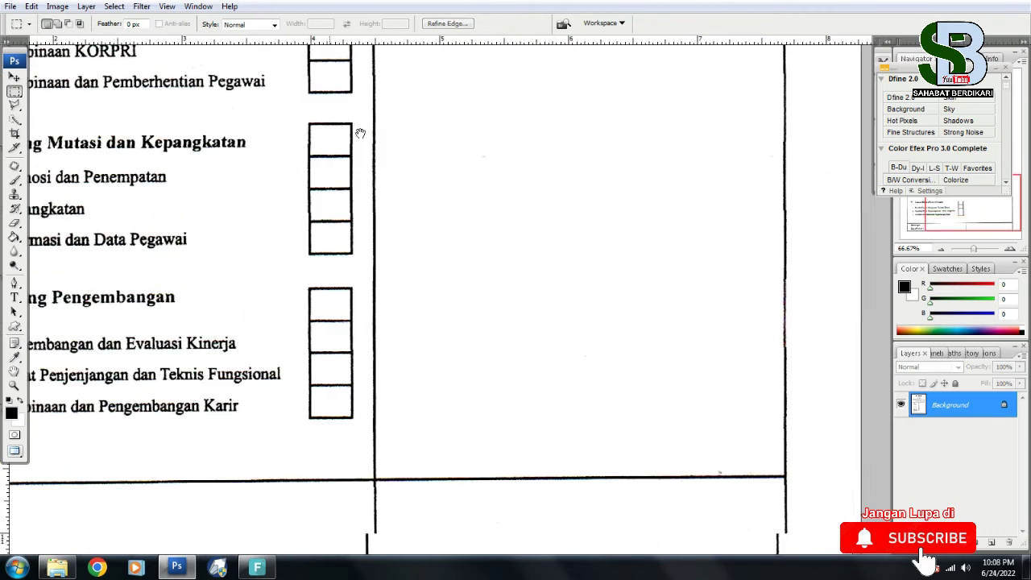
Undo deleting 781 and copy the blank dotted line beside it onto a new layer.
{"action": "scroll", "coordinate": [328, 363], "scroll_direction": "down", "scroll_amount": 2}
{"action": "scroll", "coordinate": [342, 242], "scroll_direction": "up", "scroll_amount": 3}
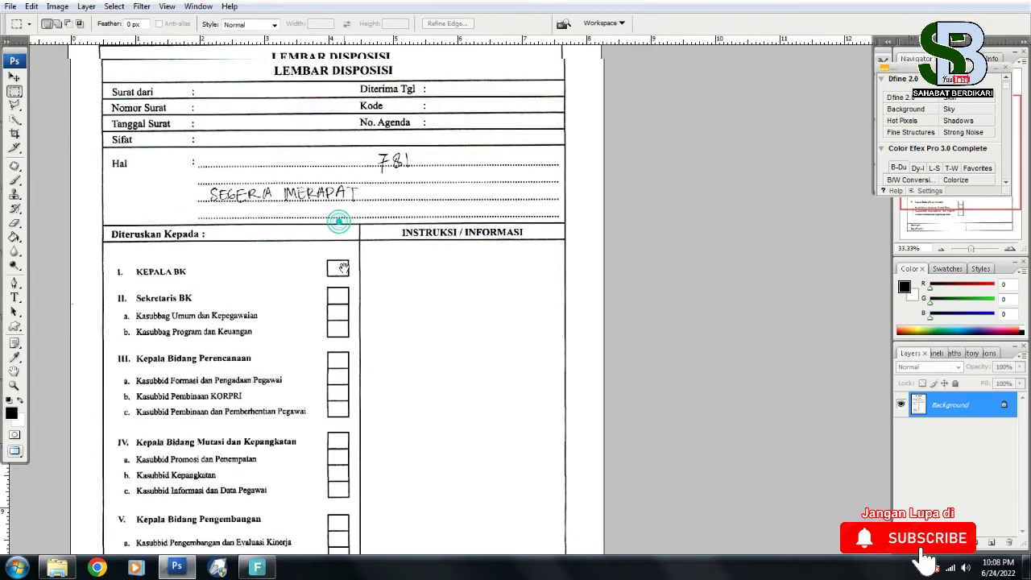
{"action": "scroll", "coordinate": [379, 193], "scroll_direction": "up", "scroll_amount": 2}
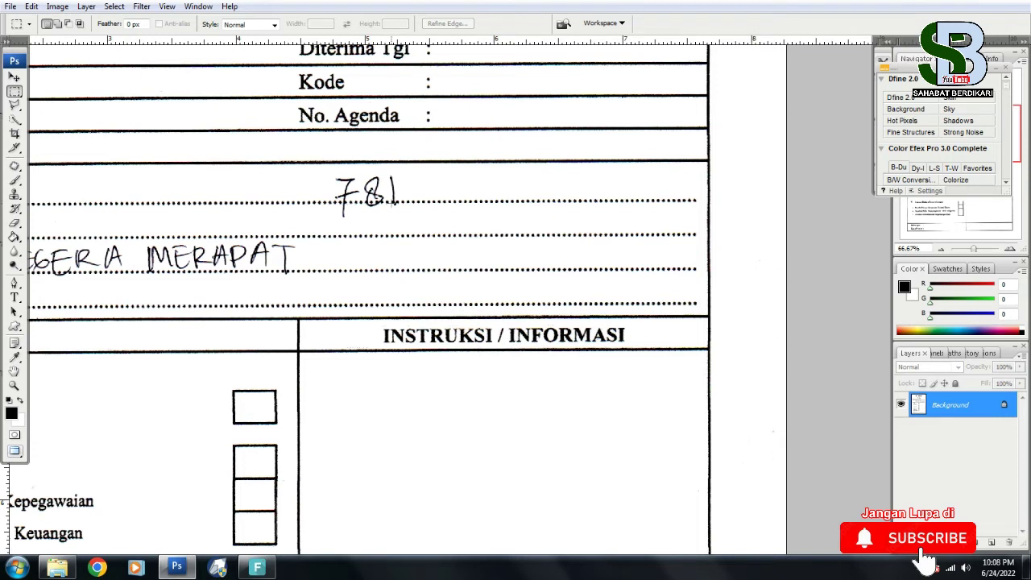
{"action": "left_click_drag", "start_coordinate": [323, 169], "coordinate": [406, 216]}
{"action": "key", "text": "Delete"}
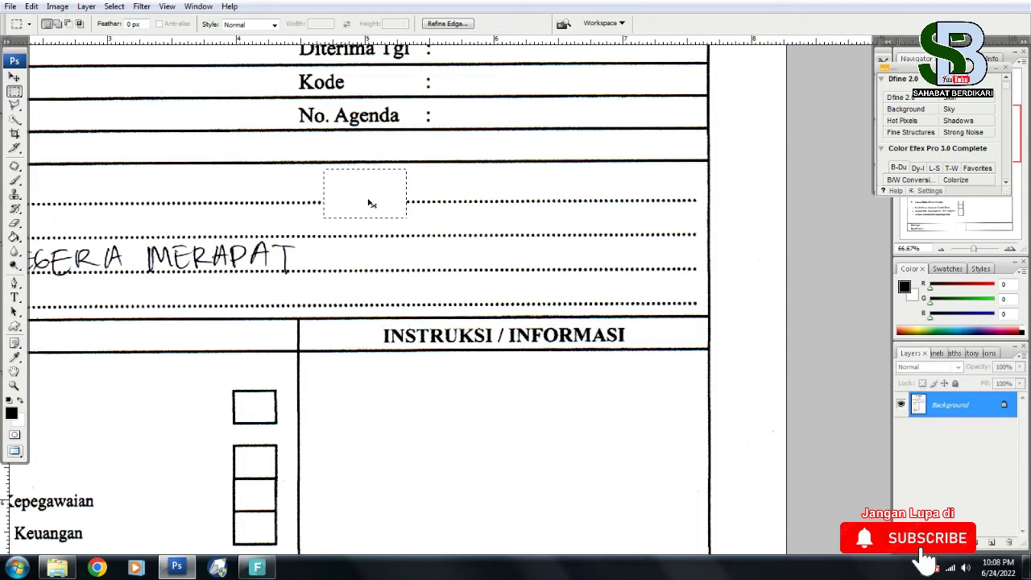
{"action": "key", "text": "ctrl+z"}
{"action": "left_click", "coordinate": [300, 183]}
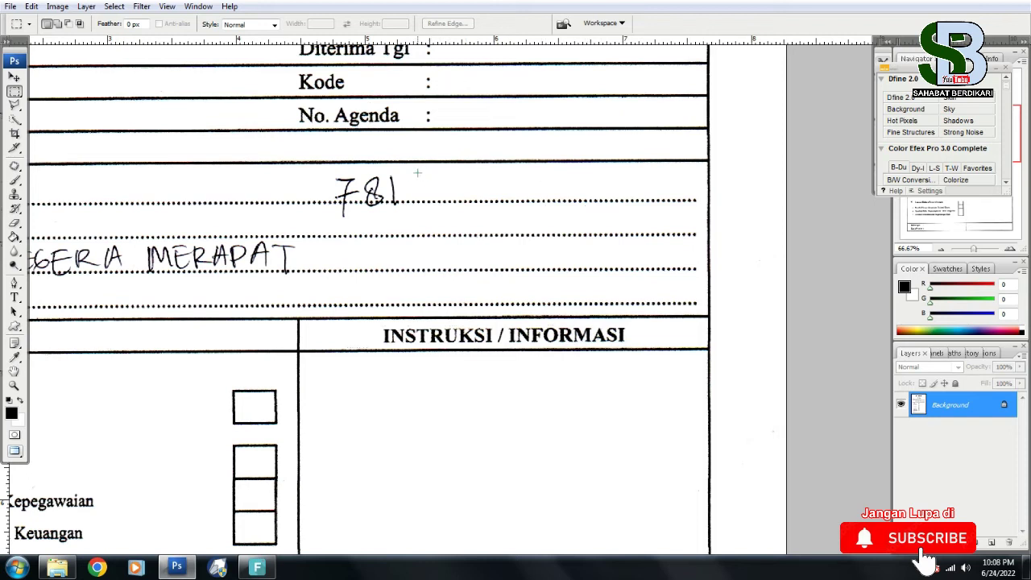
{"action": "left_click_drag", "start_coordinate": [418, 172], "coordinate": [583, 217]}
{"action": "key", "text": "ctrl+j"}
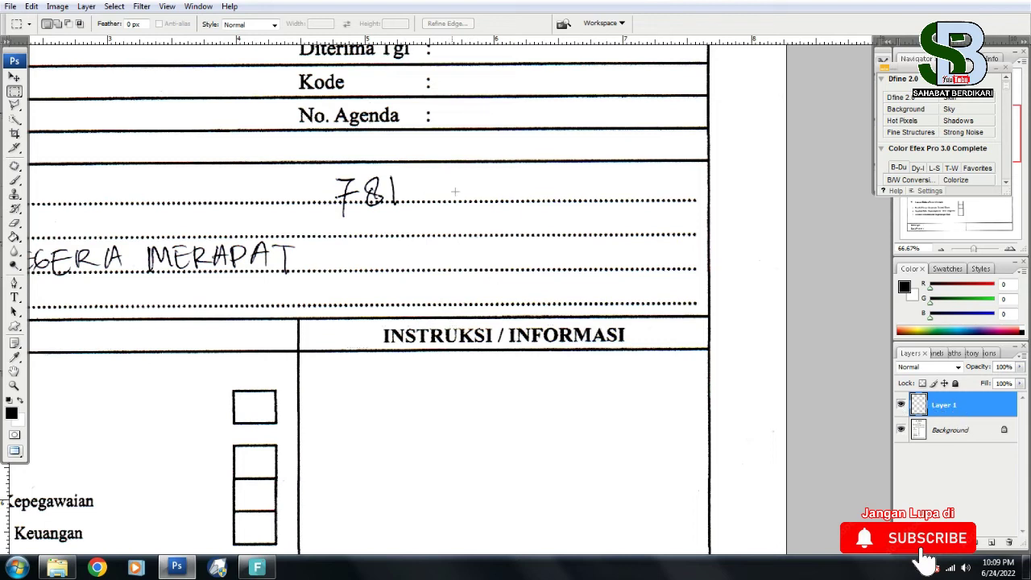
Position the dotted-line patch over 781 and flatten the image.
{"action": "left_click", "coordinate": [16, 80]}
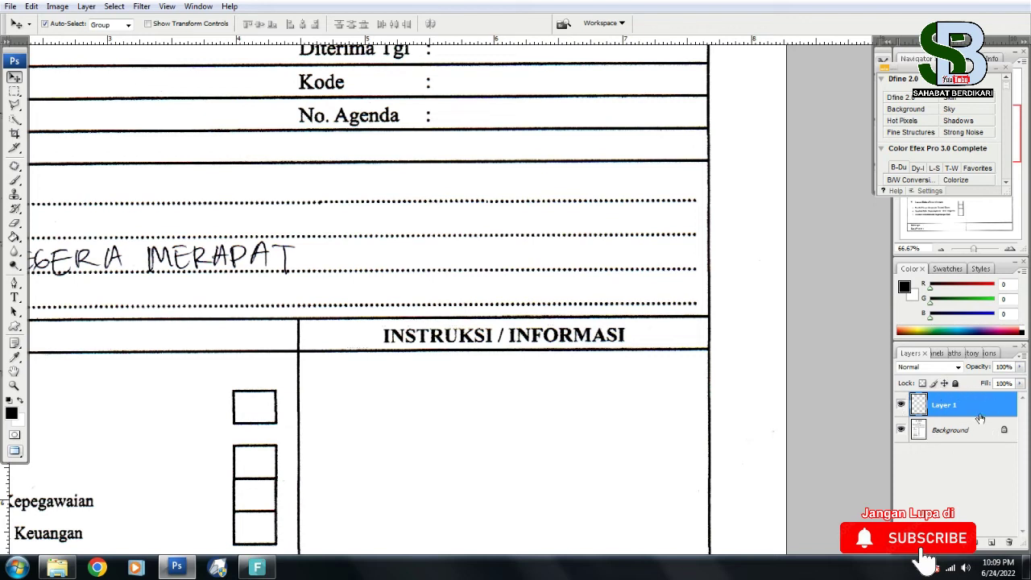
{"action": "left_click", "coordinate": [85, 6]}
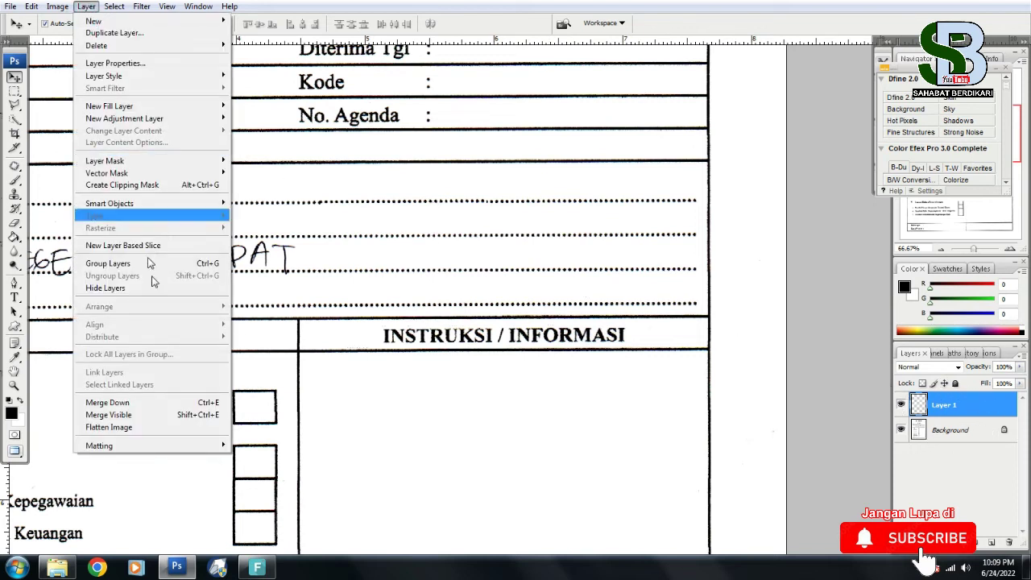
{"action": "left_click", "coordinate": [161, 426]}
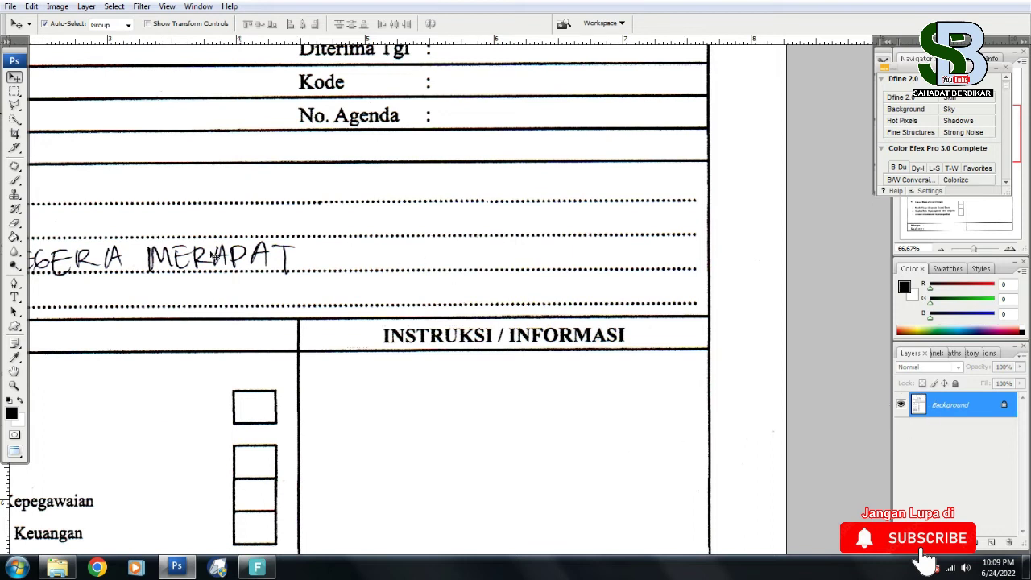
Cover SEGERA MERAPAT with an aligned blank dotted-line patch, then flatten the image.
{"action": "scroll", "coordinate": [185, 260], "scroll_direction": "left", "scroll_amount": 4}
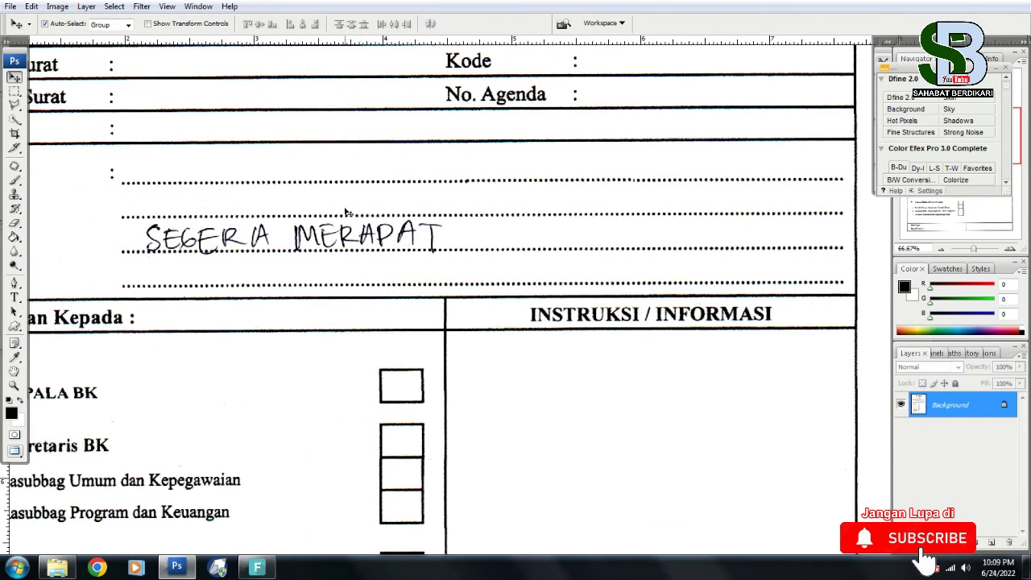
{"action": "left_click", "coordinate": [13, 91]}
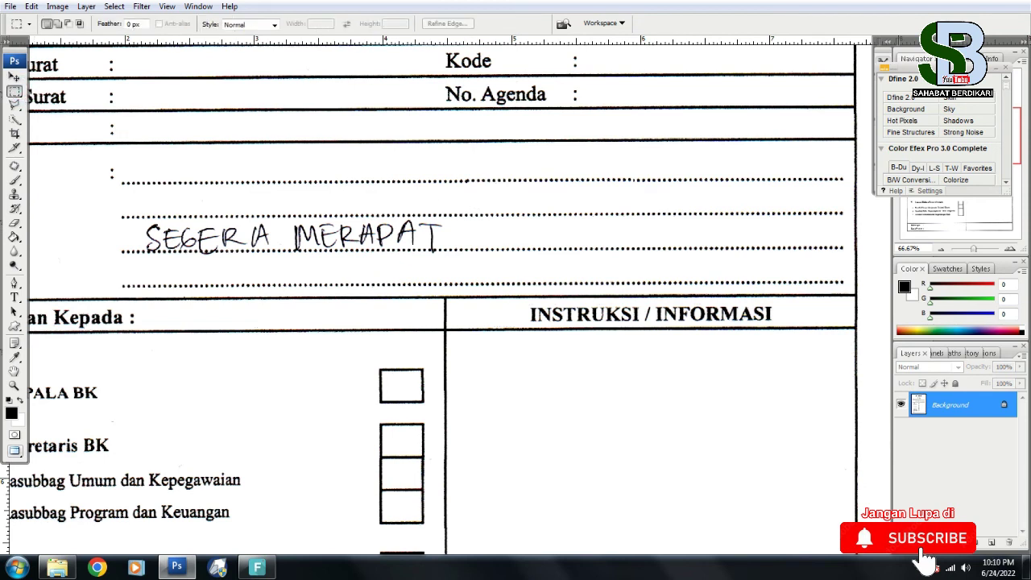
{"action": "mouse_move", "coordinate": [483, 202]}
{"action": "left_mouse_down"}
{"action": "mouse_move", "coordinate": [733, 260]}
{"action": "mouse_move", "coordinate": [790, 259]}
{"action": "left_mouse_up"}
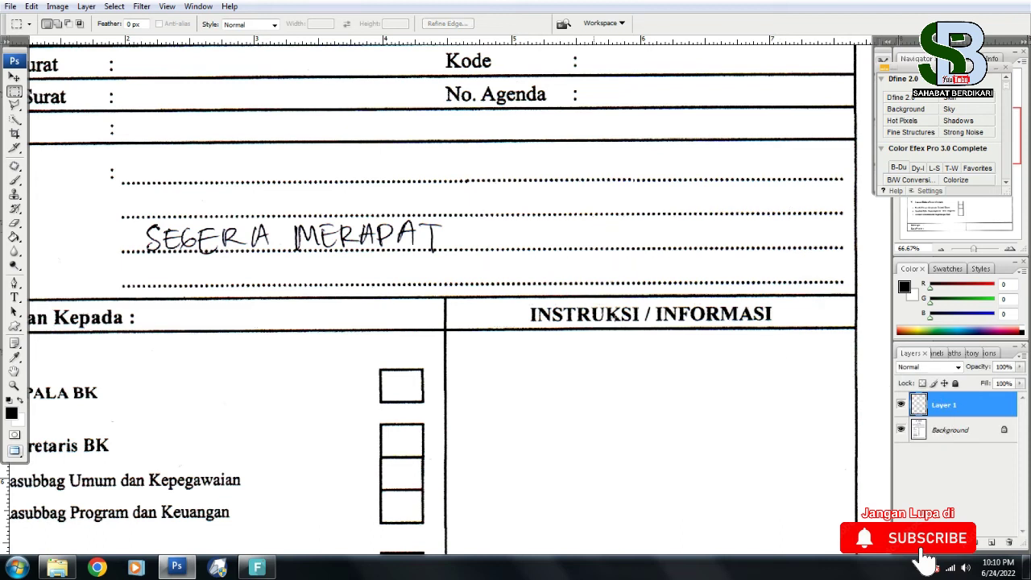
{"action": "left_click", "coordinate": [13, 80]}
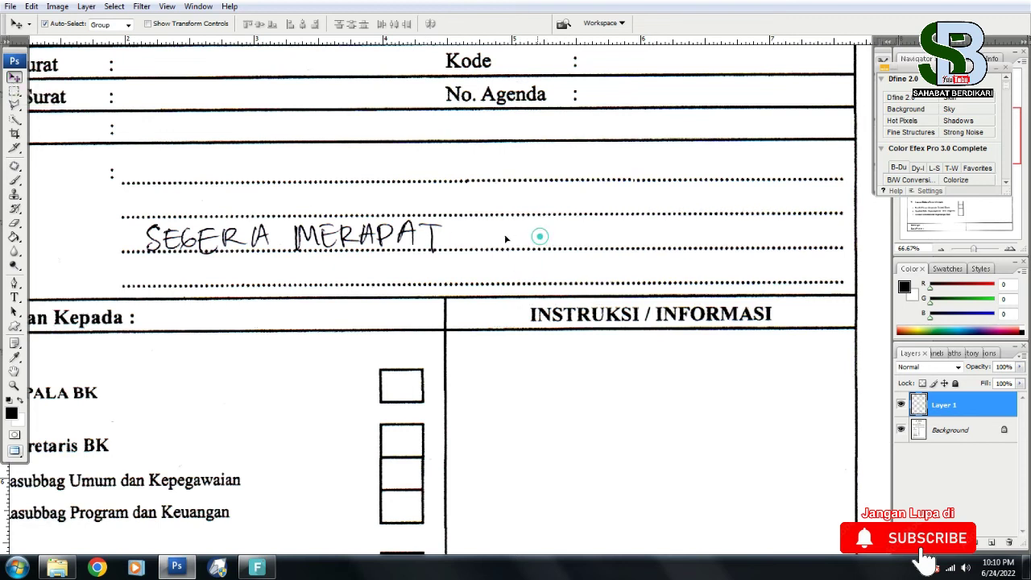
{"action": "left_click_drag", "start_coordinate": [505, 238], "coordinate": [214, 246]}
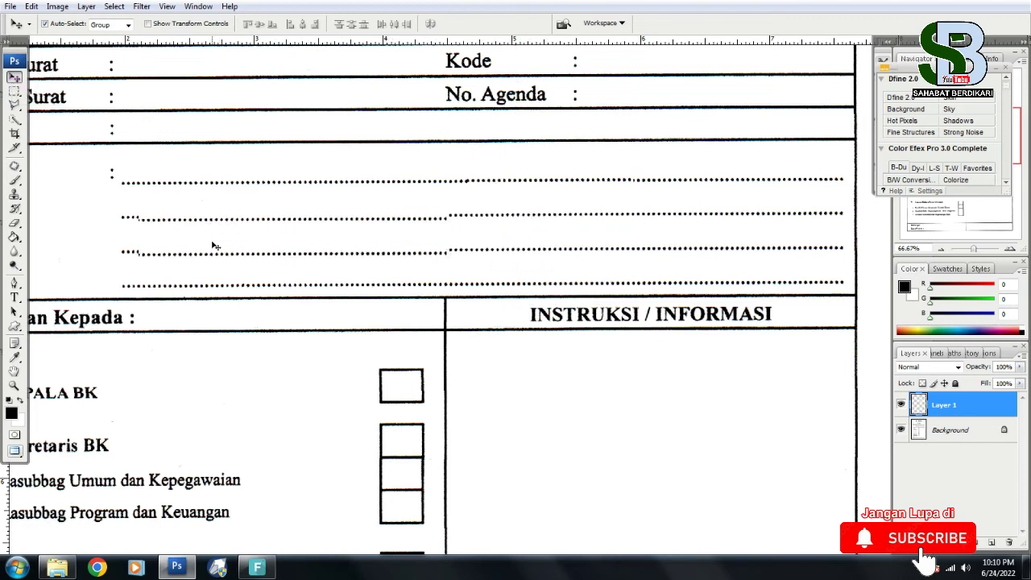
{"action": "left_click_drag", "start_coordinate": [341, 255], "coordinate": [341, 253]}
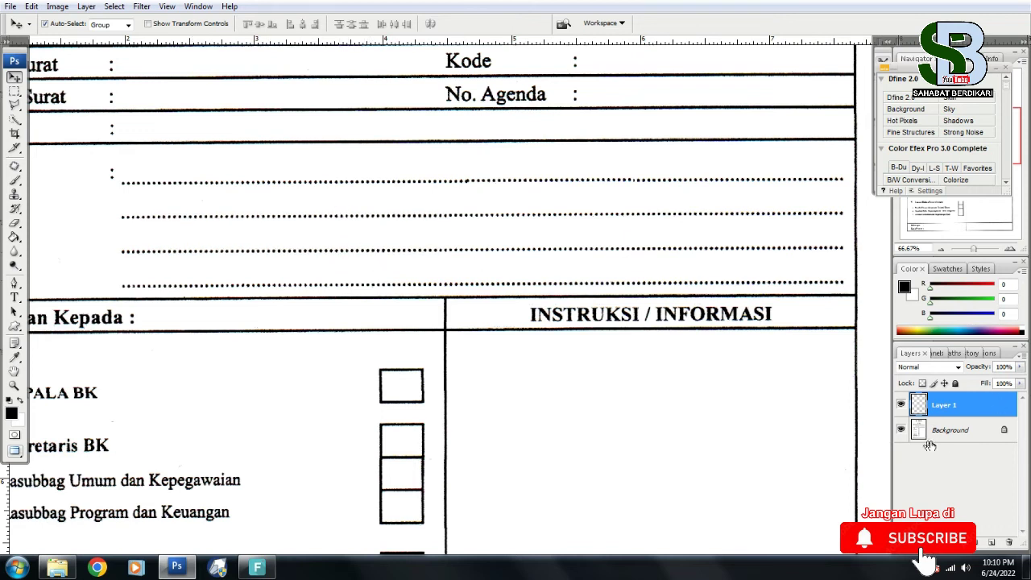
{"action": "left_click", "coordinate": [86, 6]}
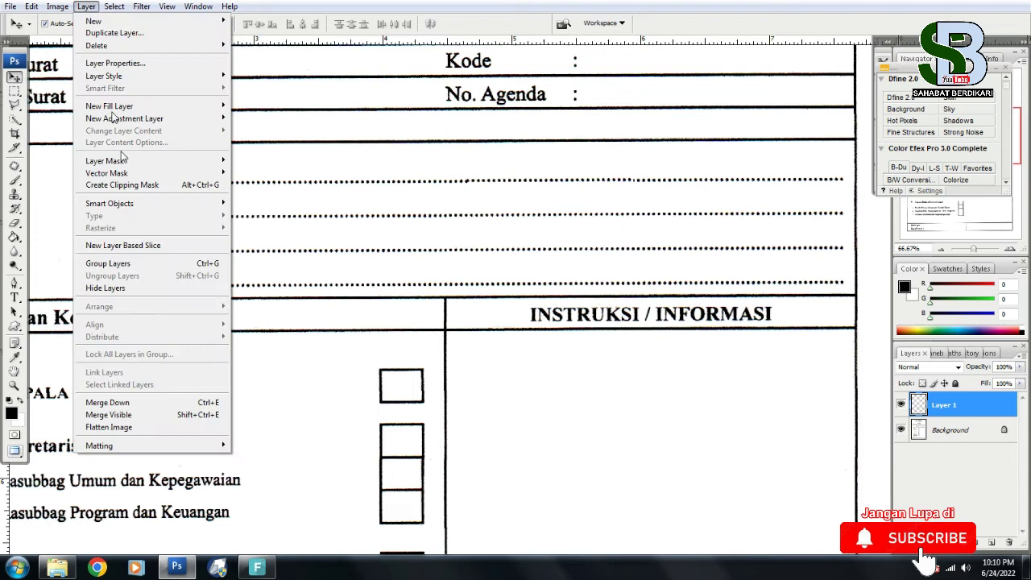
{"action": "left_click", "coordinate": [138, 427]}
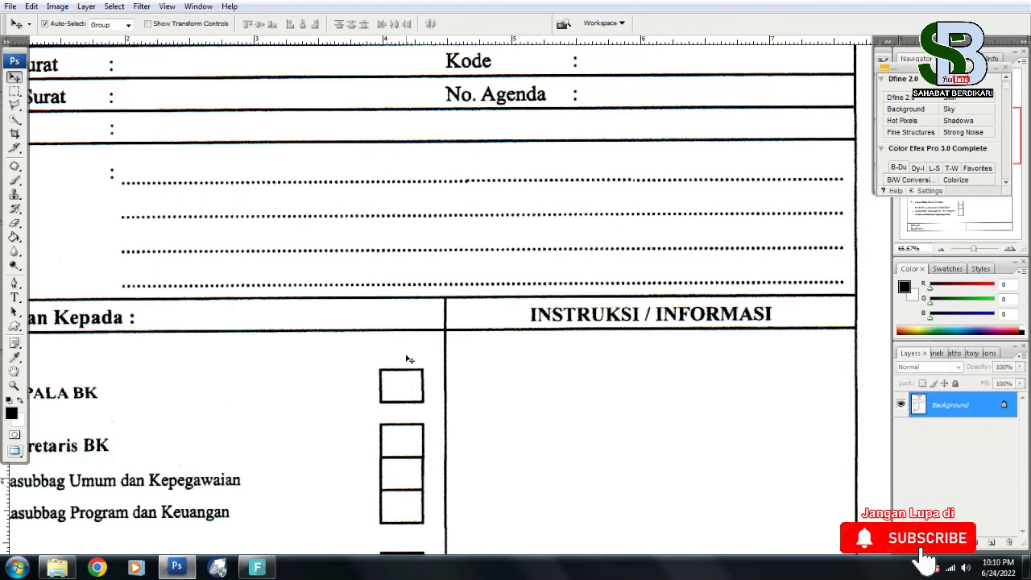
Zoom out to check the whole cleaned page, then return to Standard Screen Mode.
{"action": "key", "text": "ctrl+minus"}
{"action": "key", "text": "ctrl+minus"}
{"action": "key", "text": "ctrl+minus"}
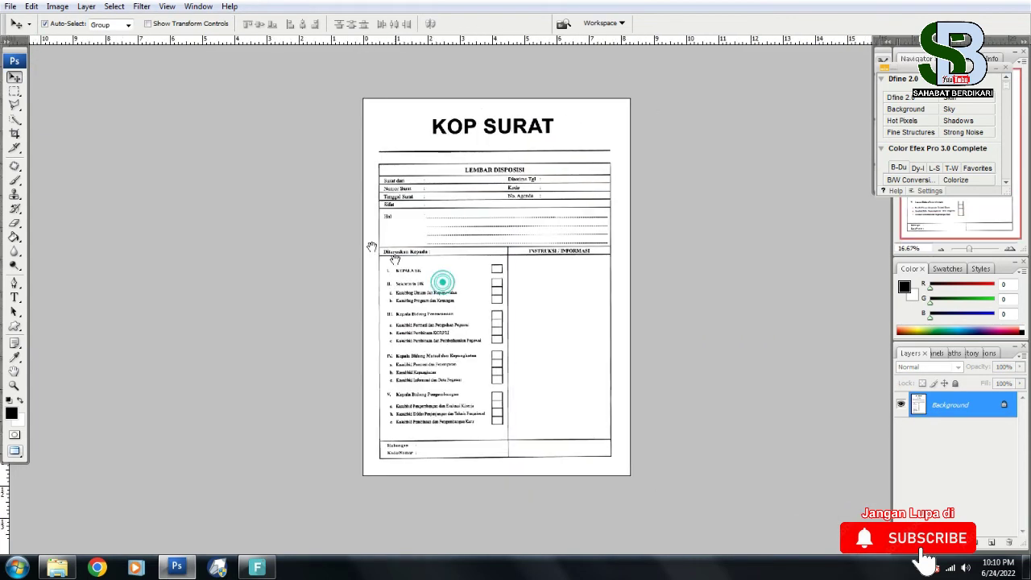
{"action": "key", "text": "ctrl+minus"}
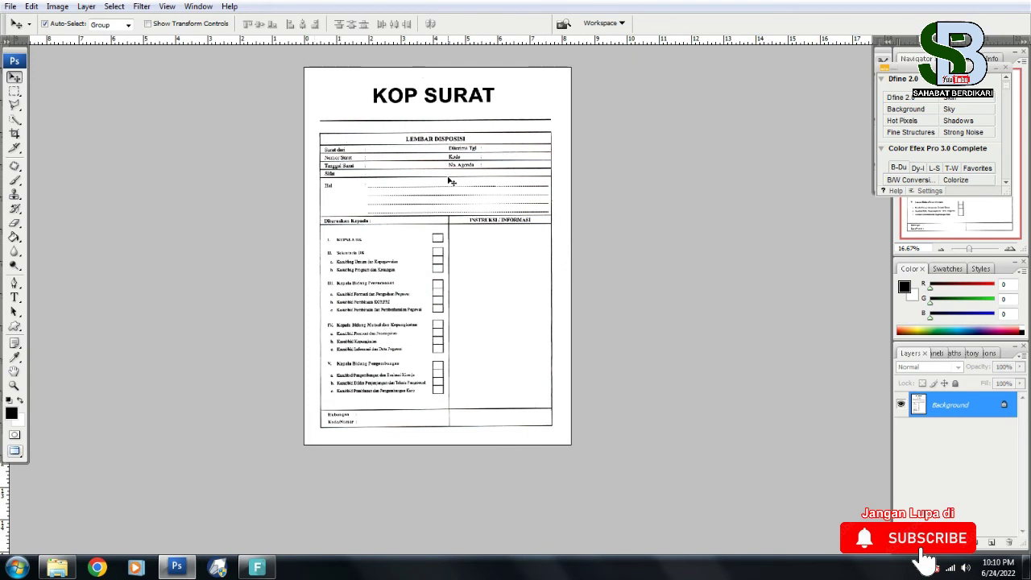
{"action": "key", "text": "ctrl+plus"}
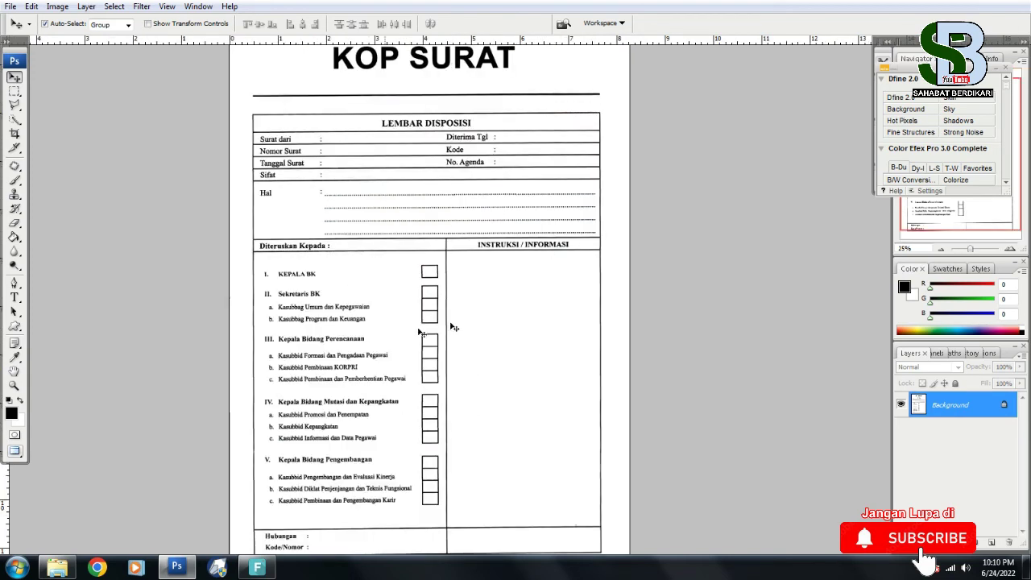
{"action": "left_click_drag", "start_coordinate": [398, 223], "coordinate": [403, 265]}
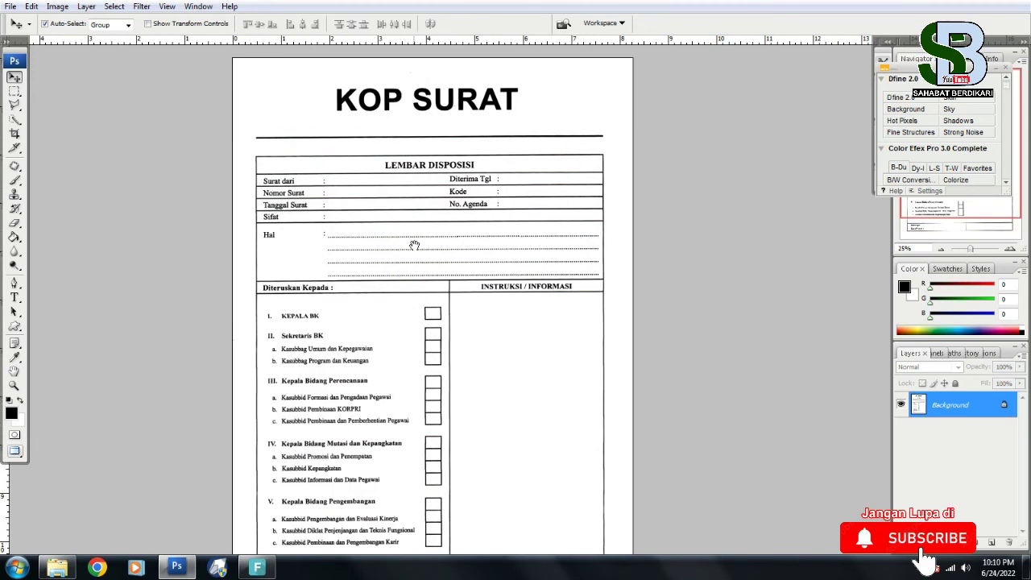
{"action": "left_click", "coordinate": [411, 242], "text": "alt"}
{"action": "key", "text": "f"}
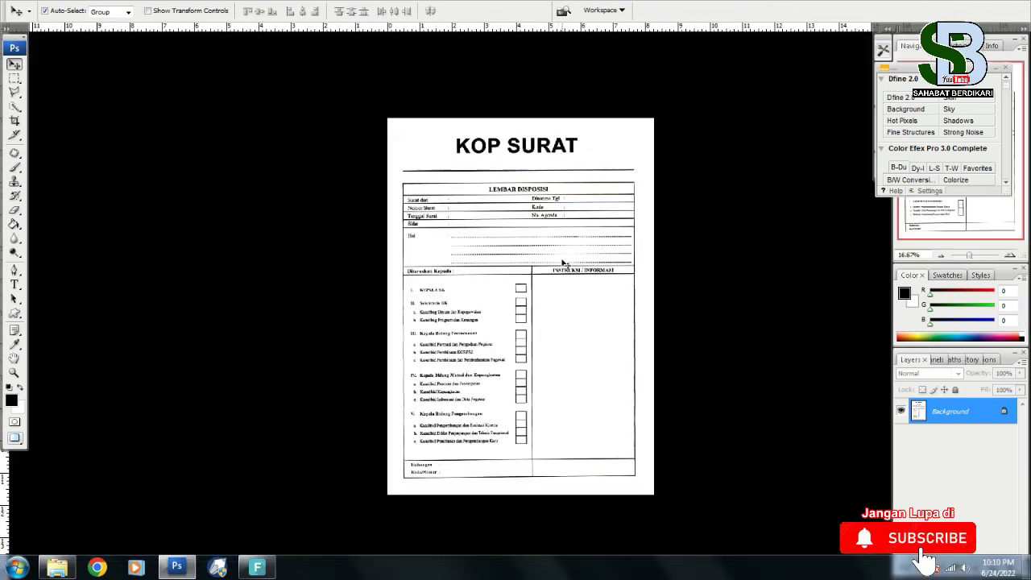
{"action": "key", "text": "f"}
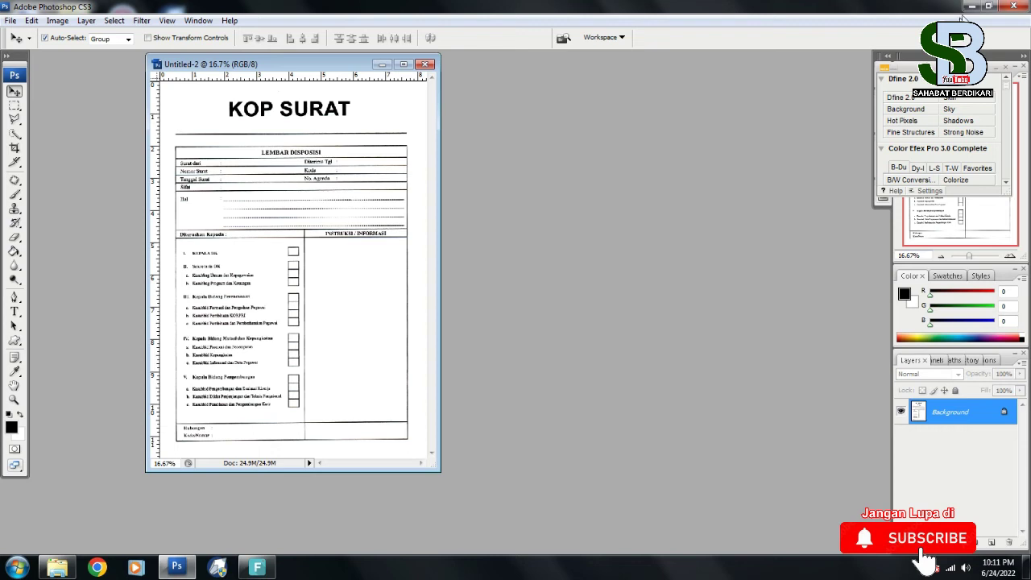
Start Save As and browse to the DATA (D:)\filmora project folder.
{"action": "left_click", "coordinate": [10, 20]}
{"action": "left_click", "coordinate": [44, 182]}
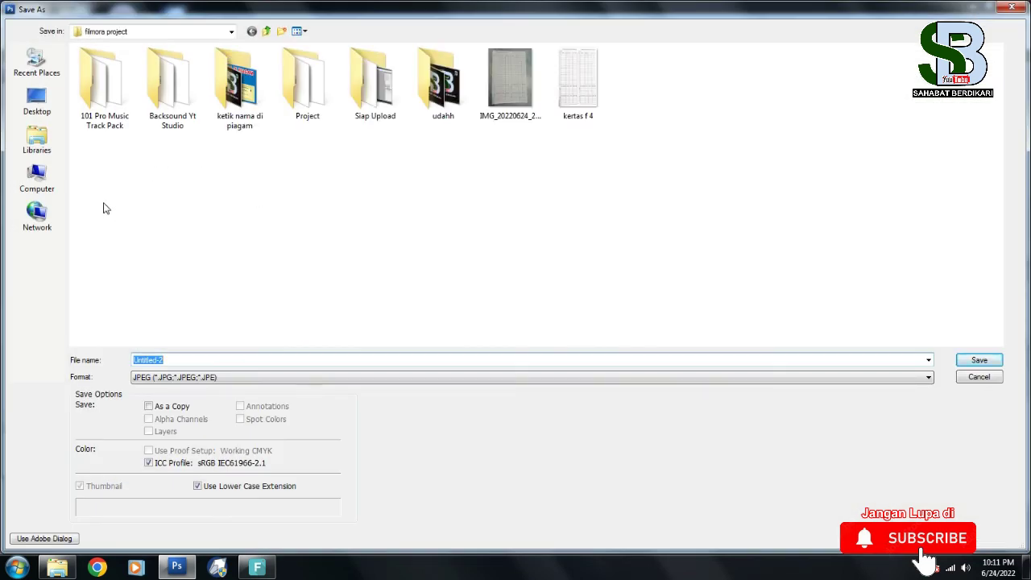
{"action": "left_click", "coordinate": [50, 181]}
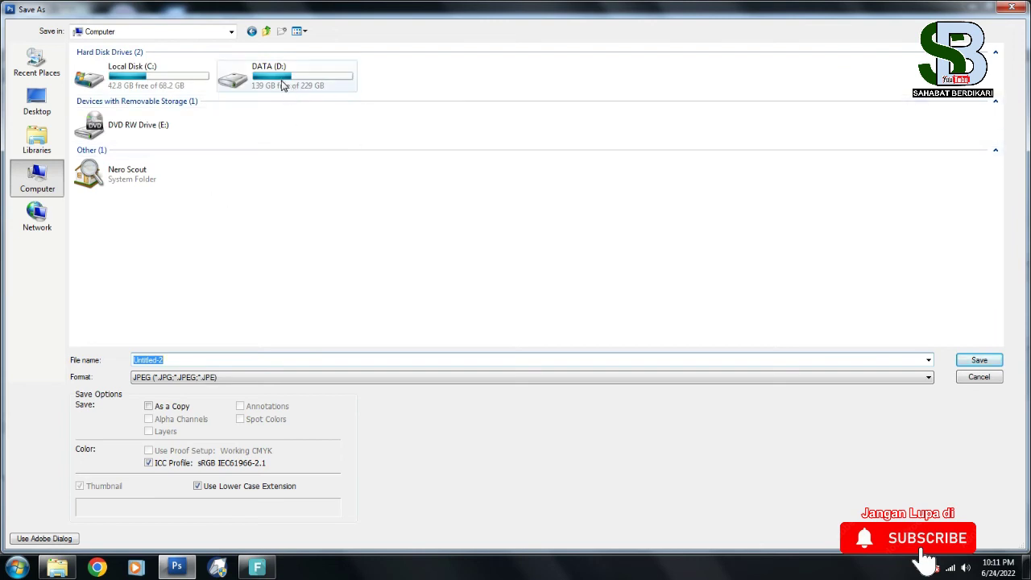
{"action": "double_click", "coordinate": [282, 86]}
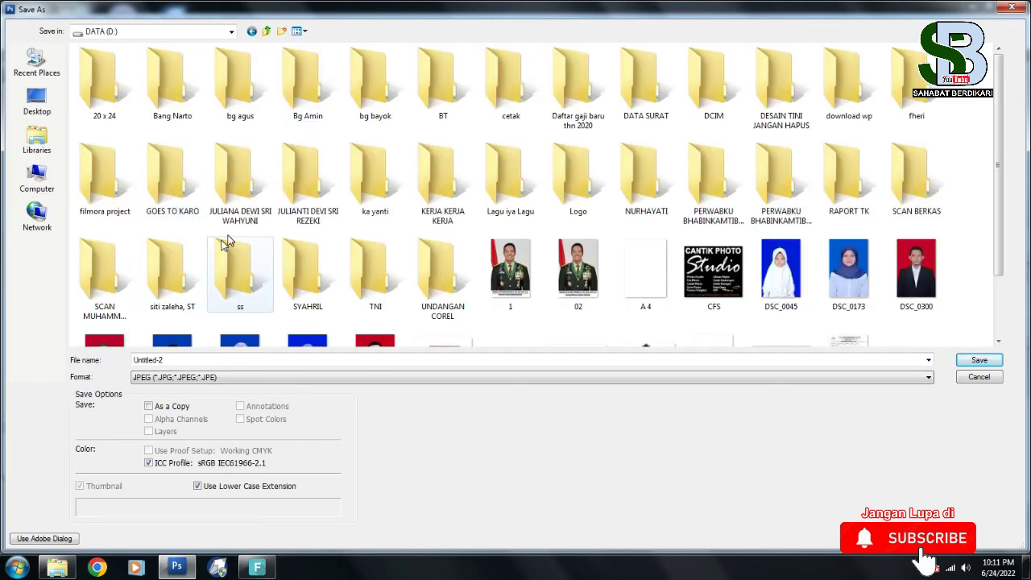
{"action": "double_click", "coordinate": [92, 173]}
{"action": "double_click", "coordinate": [256, 364]}
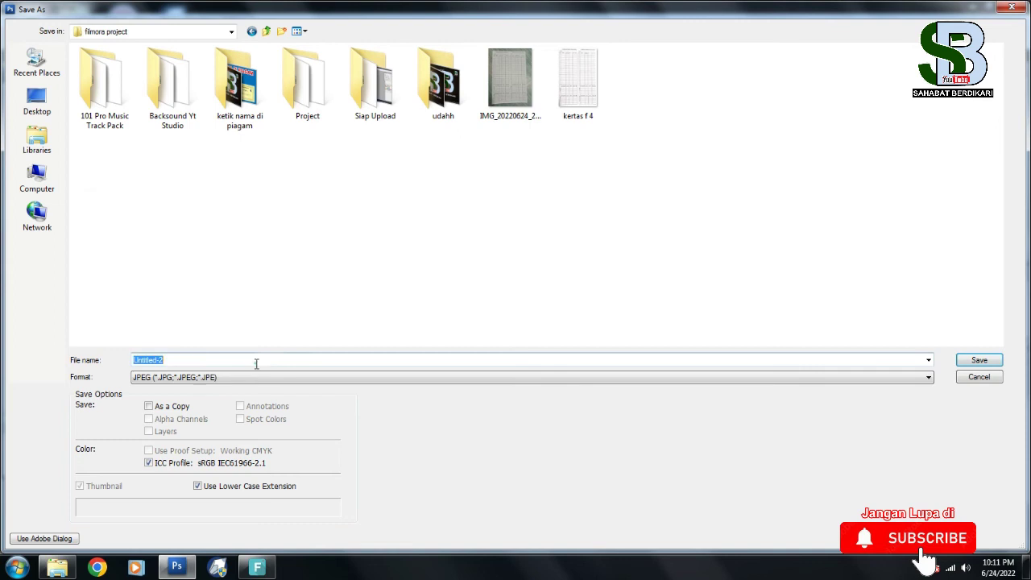
Save the image as the JPEG DISPOSISI, confirm the JPEG options, and close Photoshop.
{"action": "type", "text": "KOP SURAT"}
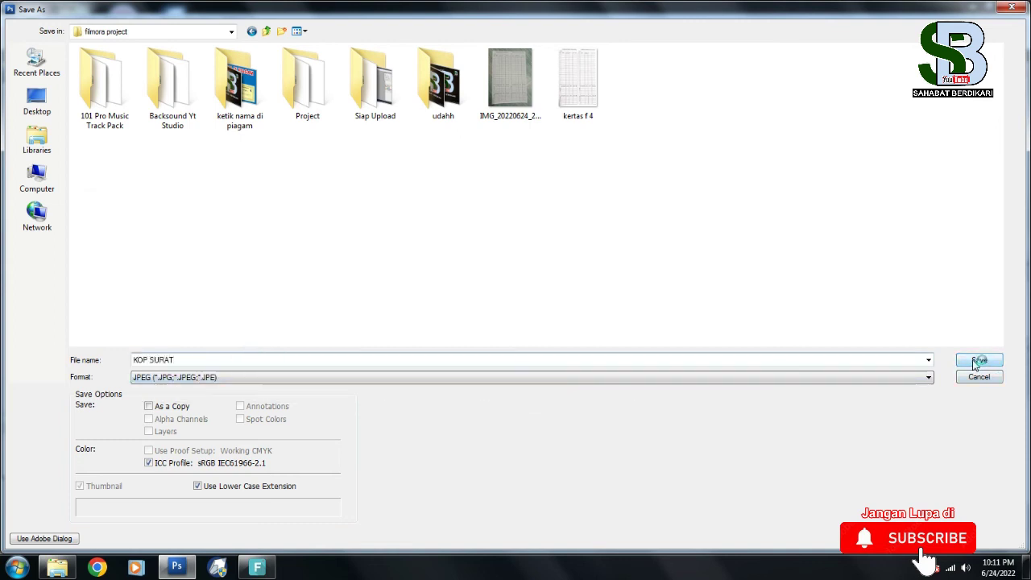
{"action": "left_click", "coordinate": [978, 362]}
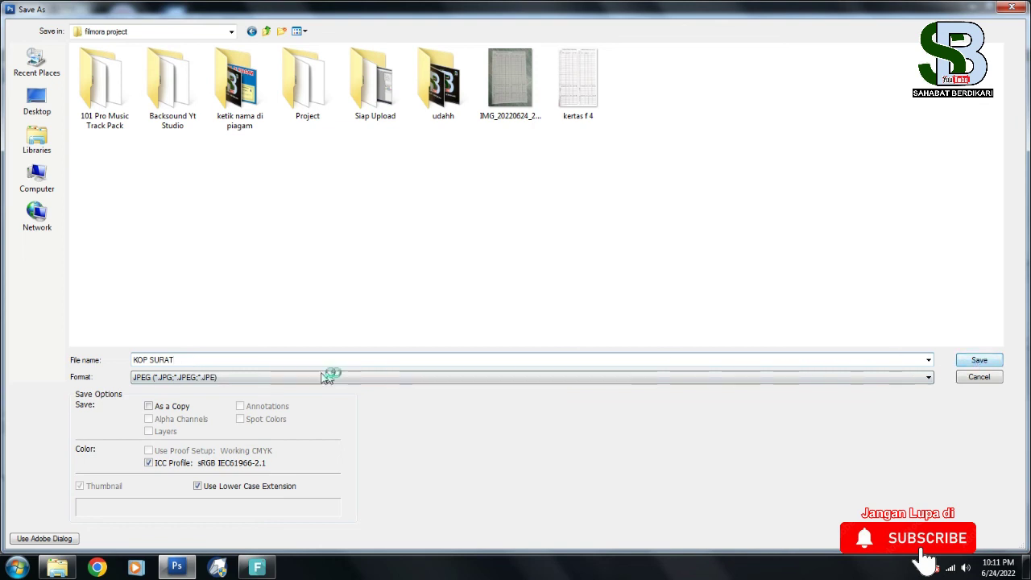
{"action": "left_click_drag", "start_coordinate": [198, 359], "coordinate": [123, 359]}
{"action": "left_click", "coordinate": [201, 360]}
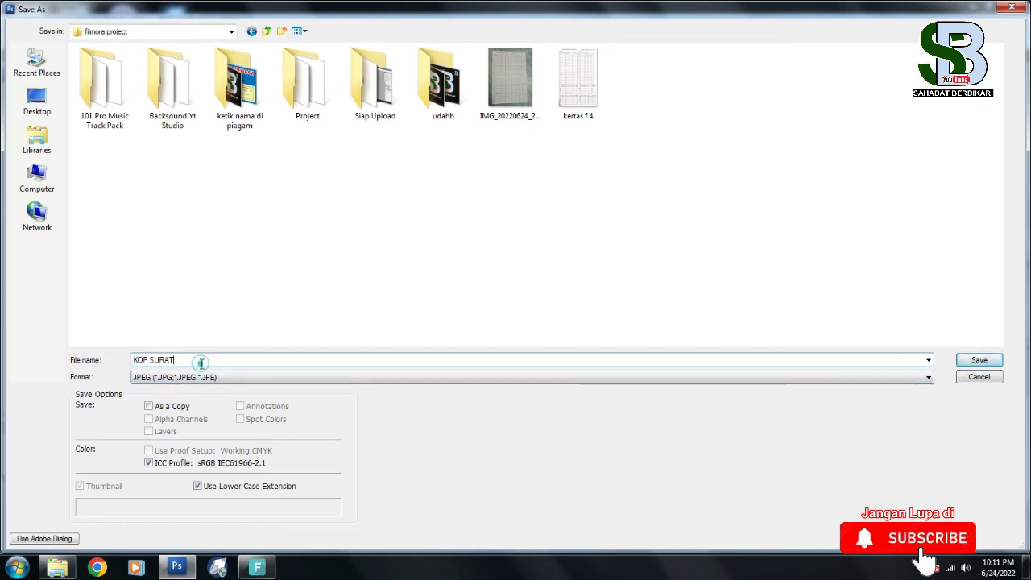
{"action": "type", "text": "d"}
{"action": "key", "text": "BackSpace"}
{"action": "key", "text": "BackSpace"}
{"action": "key", "text": "BackSpace"}
{"action": "type", "text": "DISPOSISI"}
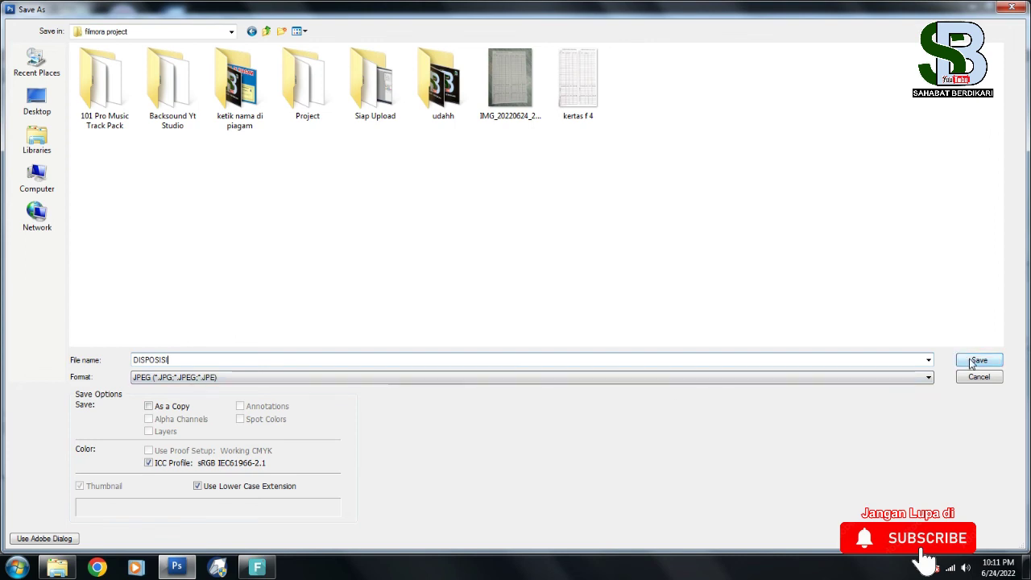
{"action": "left_click", "coordinate": [972, 362]}
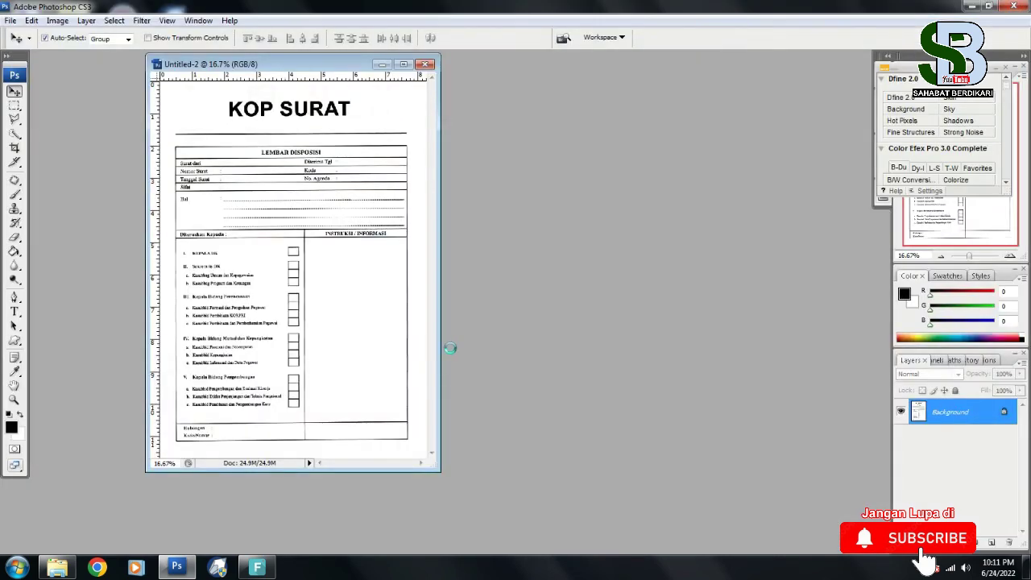
{"action": "left_click", "coordinate": [791, 201]}
{"action": "left_click", "coordinate": [1015, 6]}
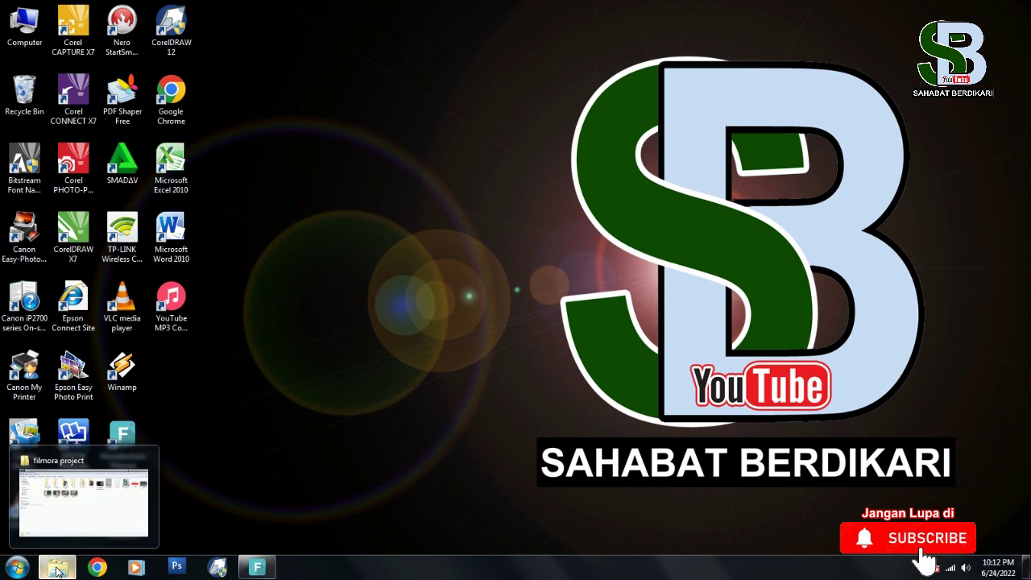
Open DISPOSISI.jpg from the filmora project folder in Windows Photo Viewer, review it, then close it.
{"action": "left_click", "coordinate": [57, 568]}
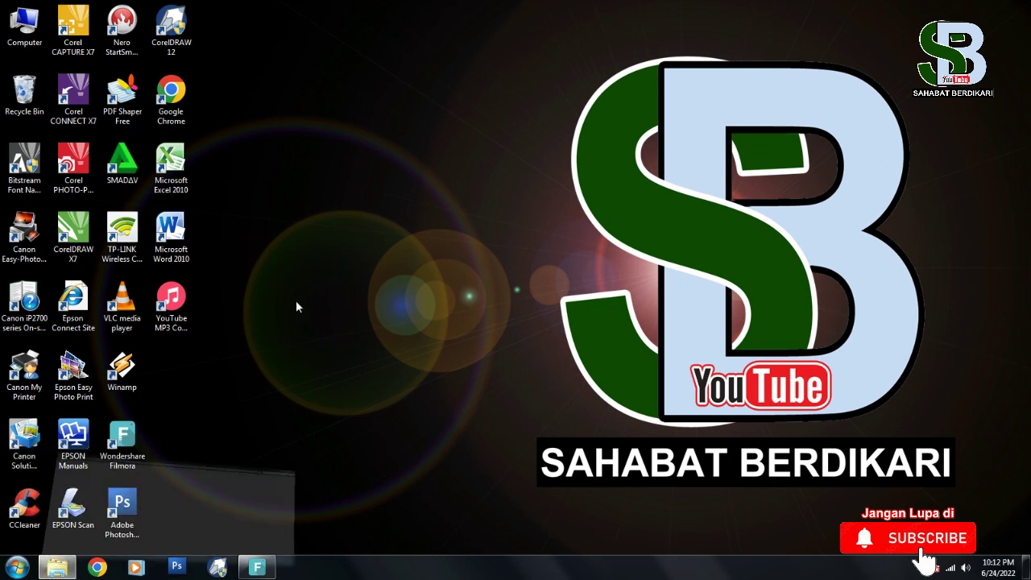
{"action": "double_click", "coordinate": [733, 119]}
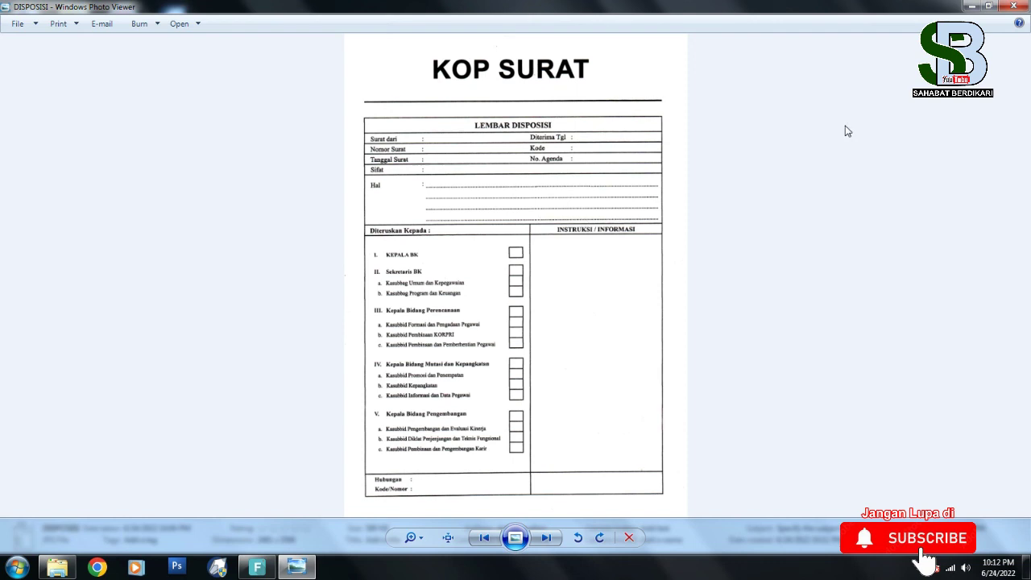
{"action": "left_click", "coordinate": [1016, 7]}
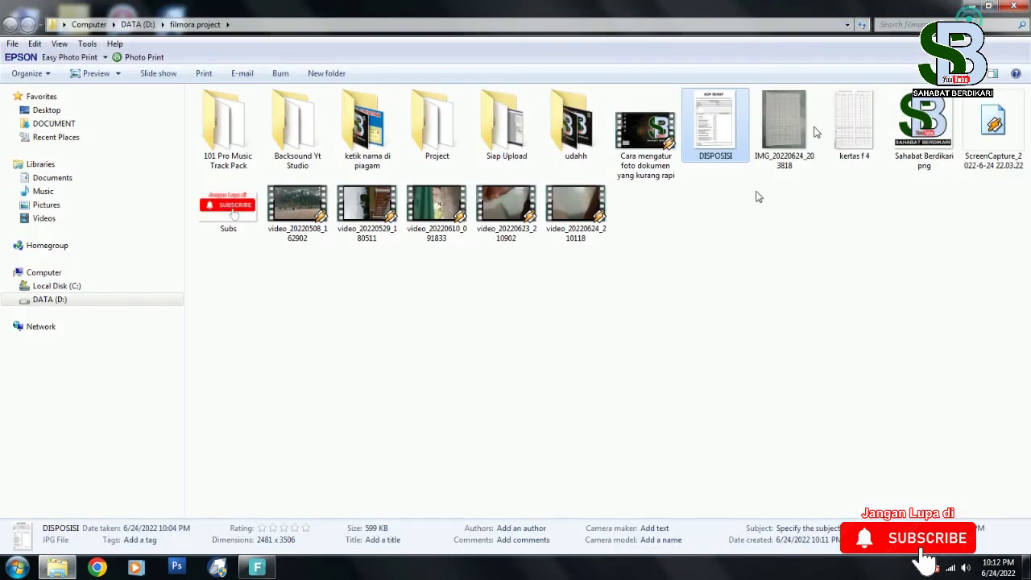